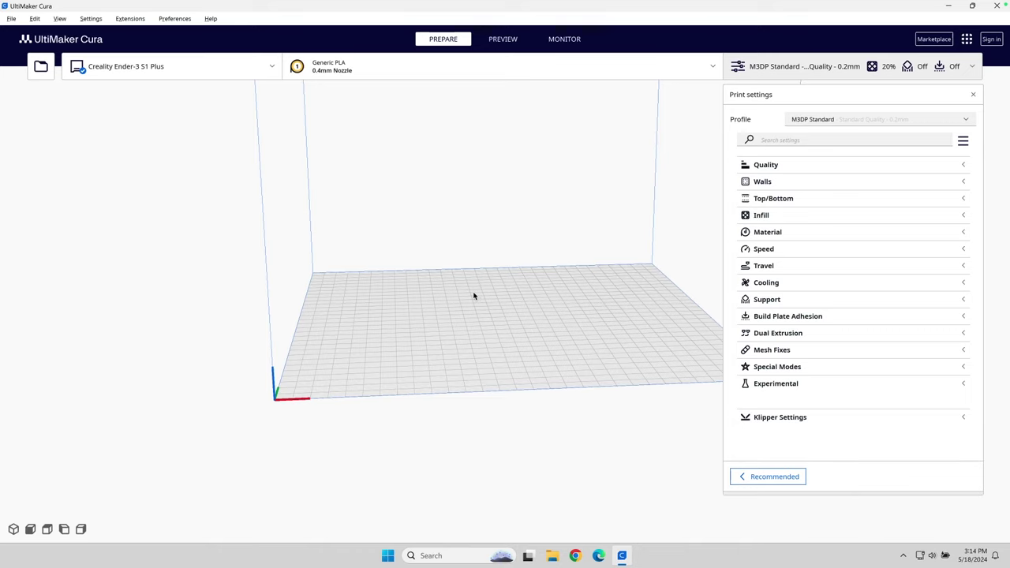
Step: Review the G-code flavor choices in the Creality Ender-3 S1 Plus machine settings, leaving the flavor unchanged, and close the preferences
{"action": "left_click", "coordinate": [174, 18]}
{"action": "left_click", "coordinate": [183, 35]}
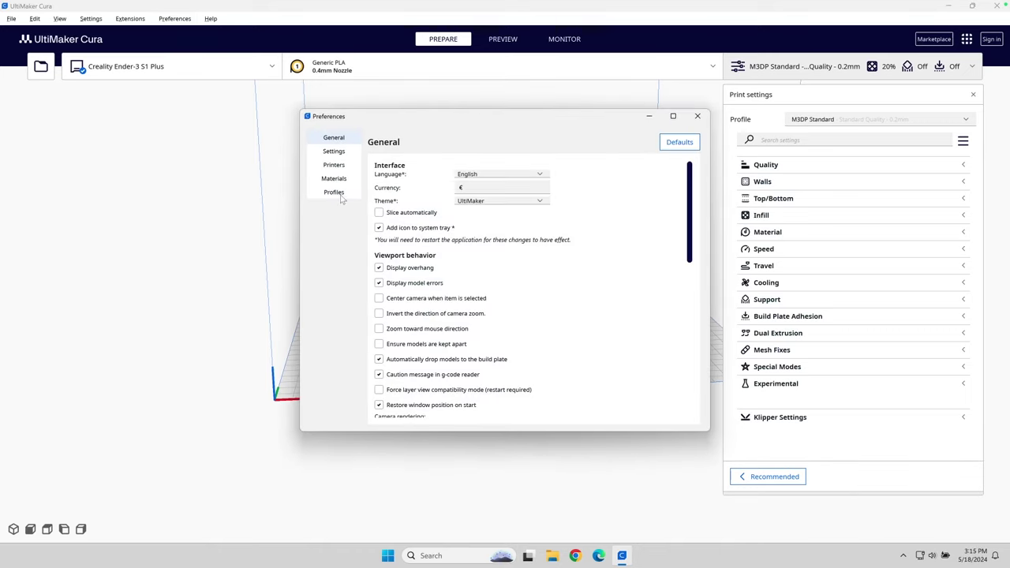
{"action": "left_click", "coordinate": [334, 166]}
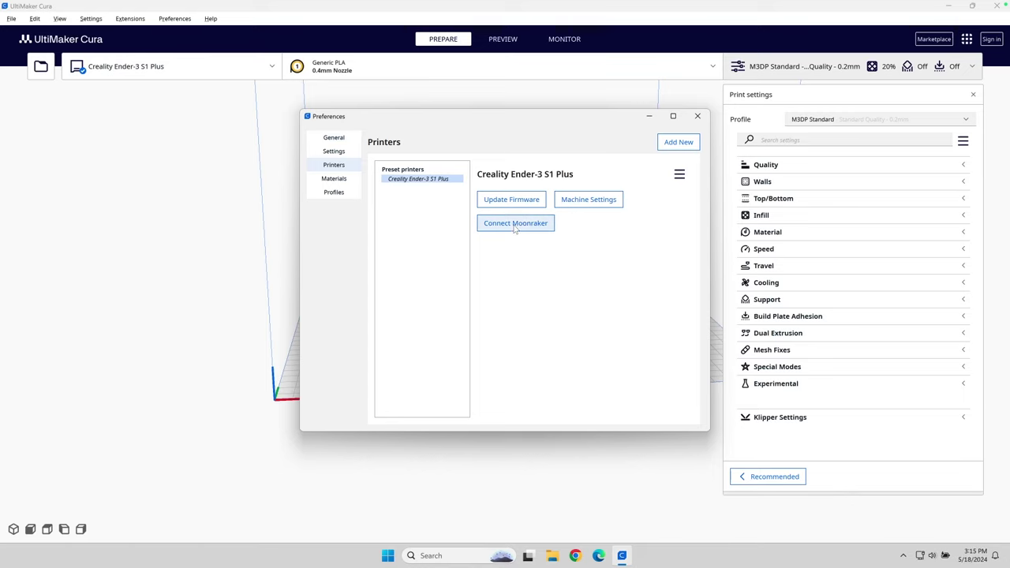
{"action": "left_click", "coordinate": [595, 205]}
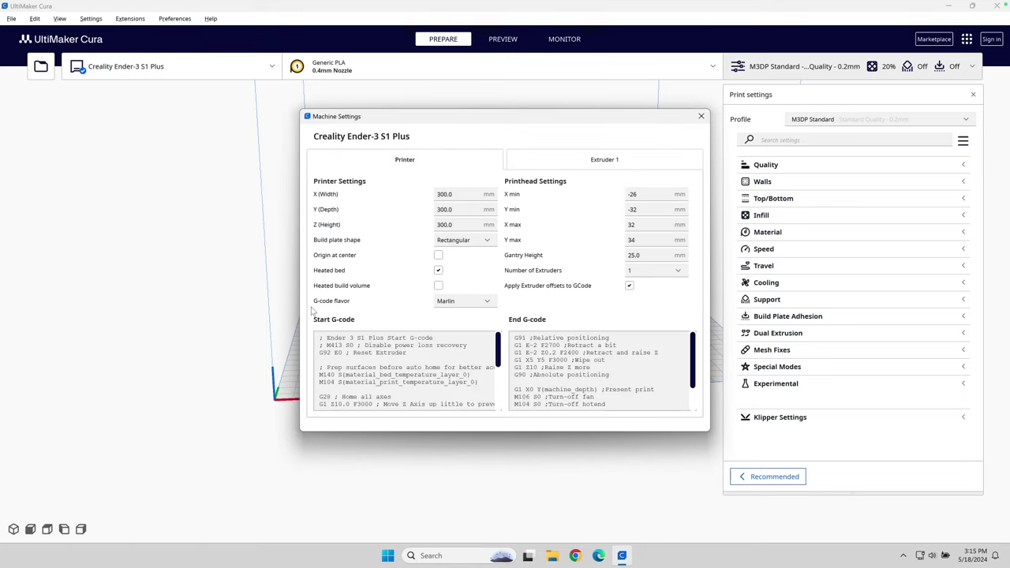
{"action": "left_click", "coordinate": [488, 304]}
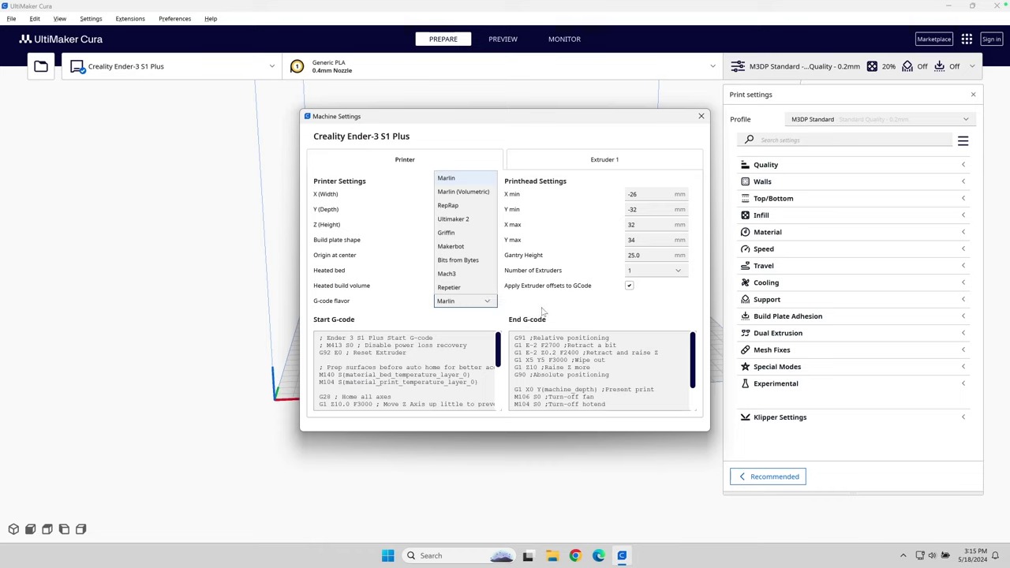
{"action": "left_click", "coordinate": [531, 304]}
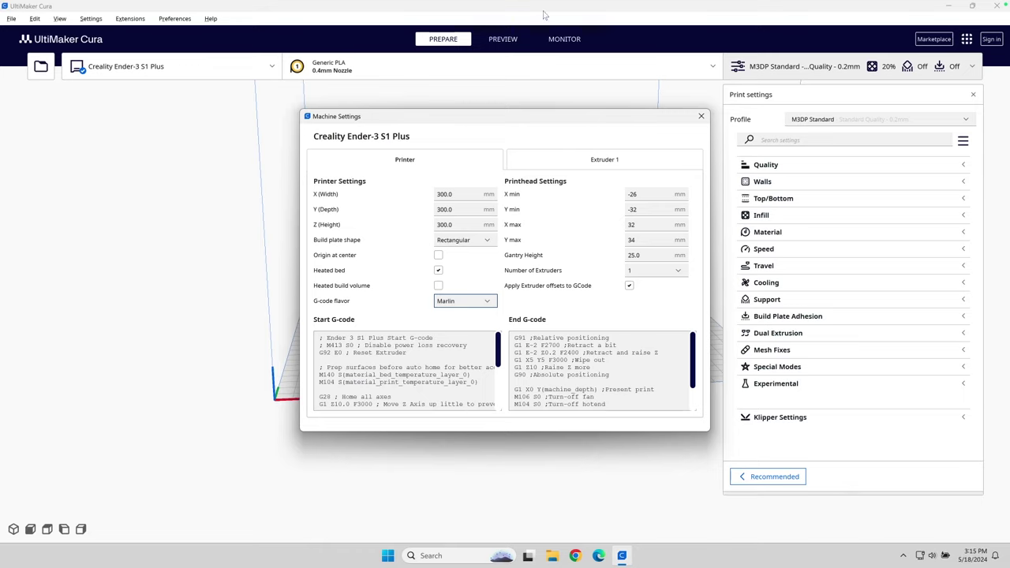
{"action": "left_click", "coordinate": [701, 118]}
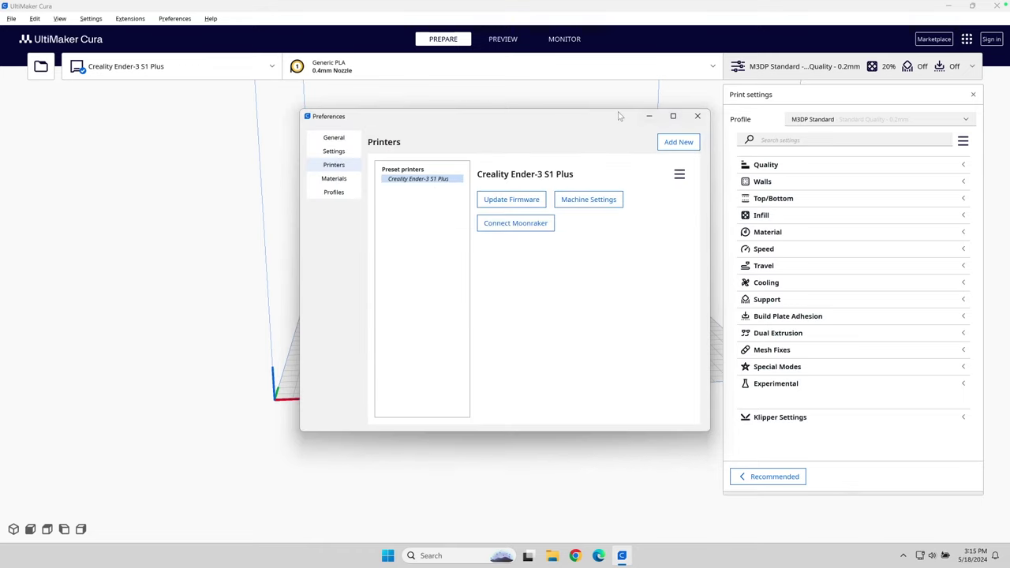
{"action": "left_click", "coordinate": [698, 116]}
Step: Review the start and end G-code in the Creality Ender-3 S1 Plus machine settings
{"action": "left_click", "coordinate": [134, 19]}
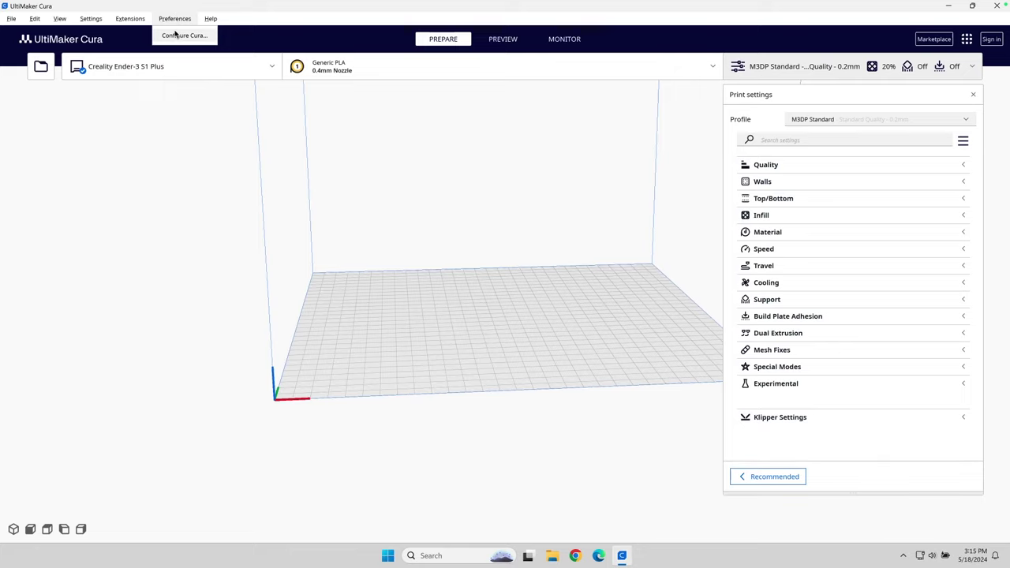
{"action": "left_click", "coordinate": [176, 35]}
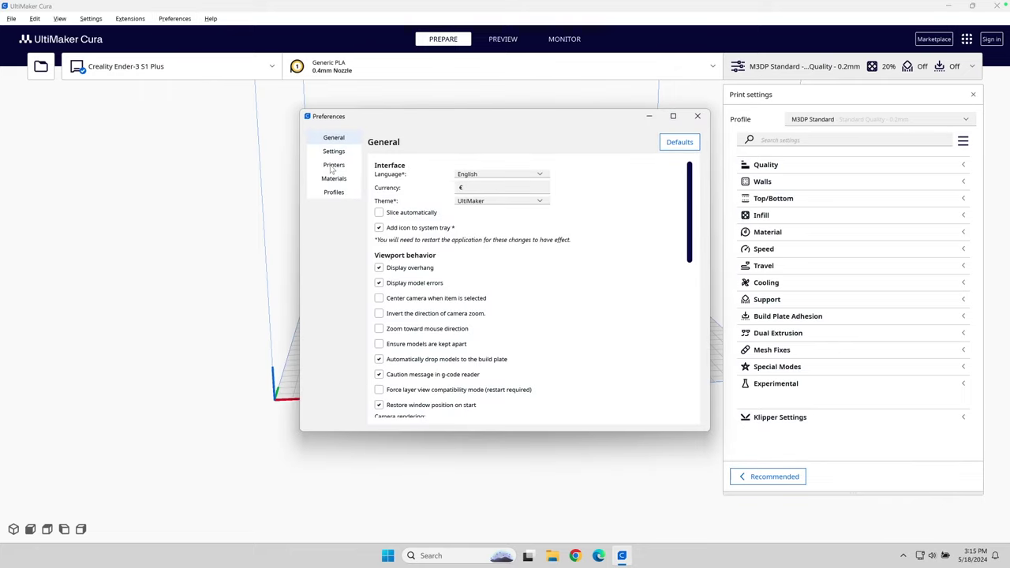
{"action": "left_click", "coordinate": [335, 165]}
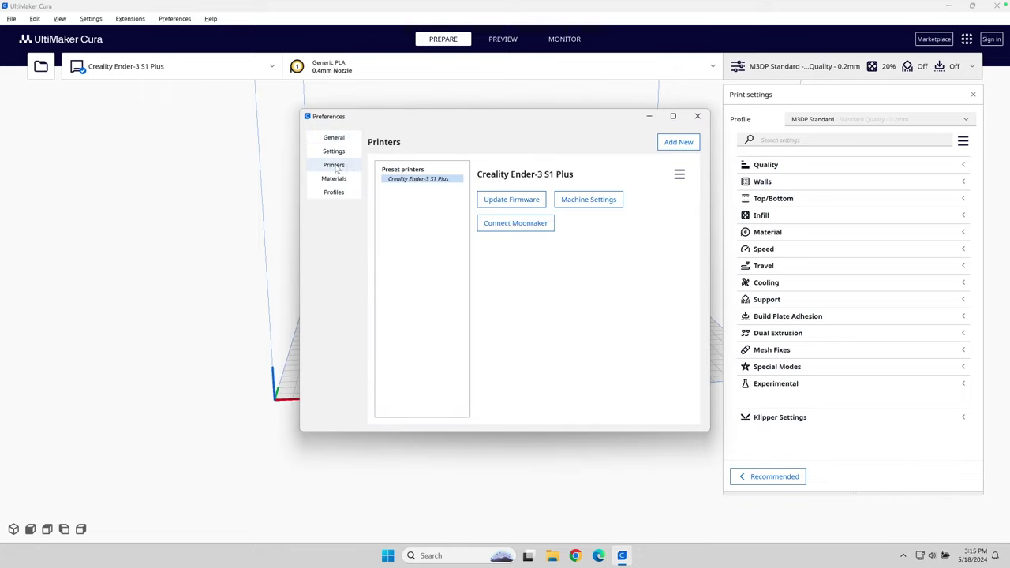
{"action": "left_click", "coordinate": [584, 204]}
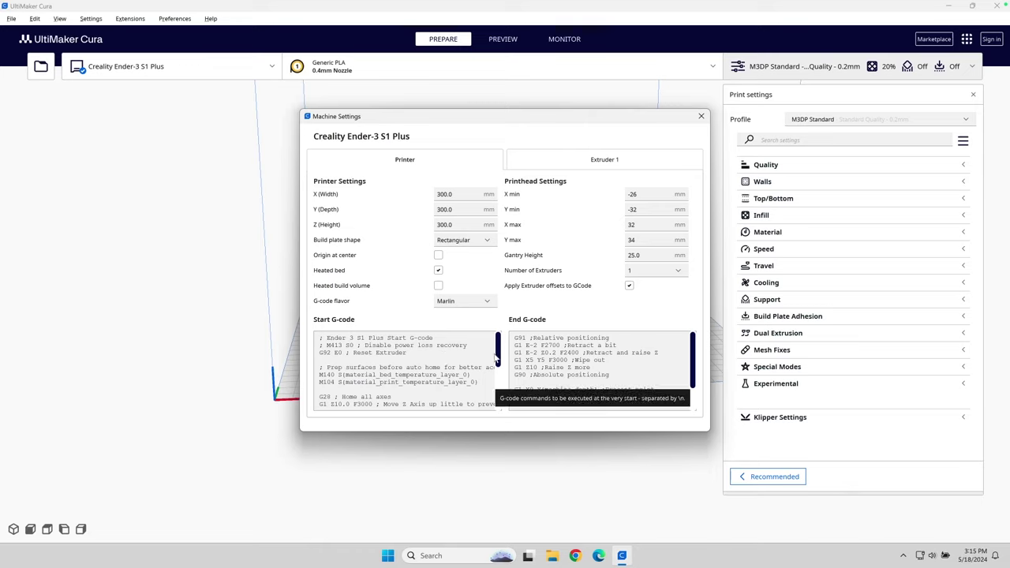
{"action": "left_click", "coordinate": [701, 116]}
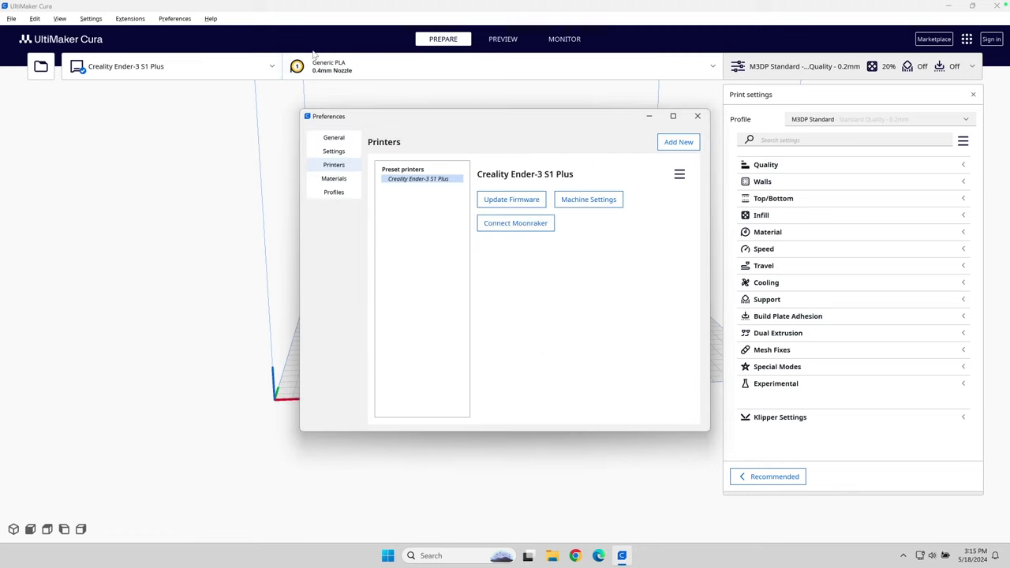
Step: Check the Post Processing extension for its G-code modification option and close the preferences window
{"action": "left_click", "coordinate": [127, 18]}
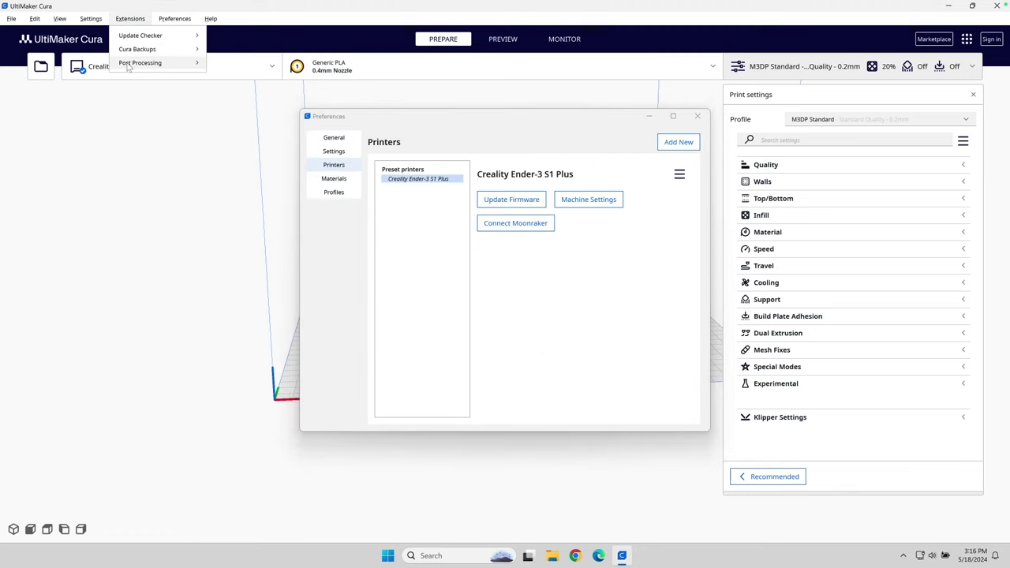
{"action": "mouse_move", "coordinate": [135, 68]}
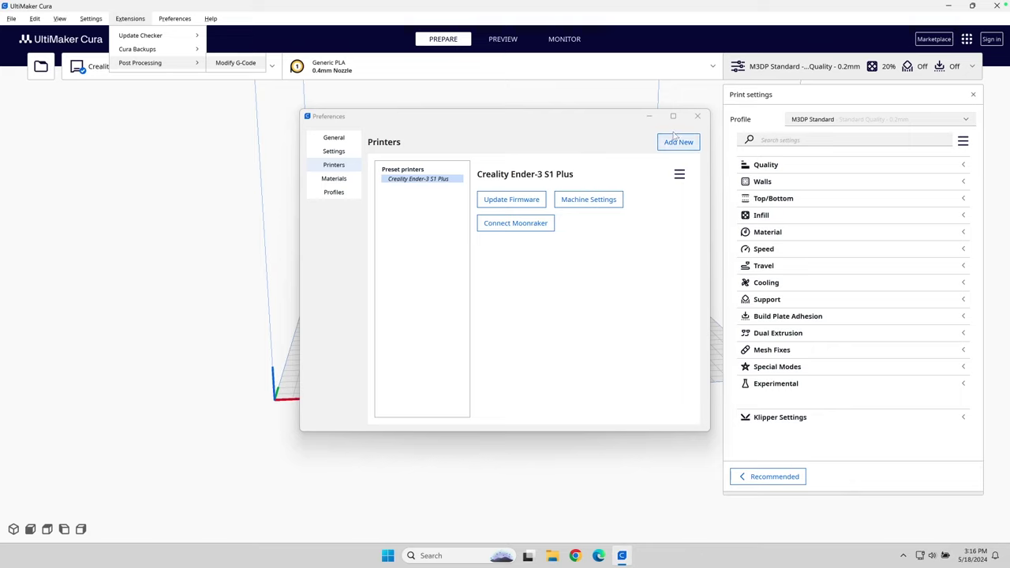
{"action": "left_click", "coordinate": [696, 117]}
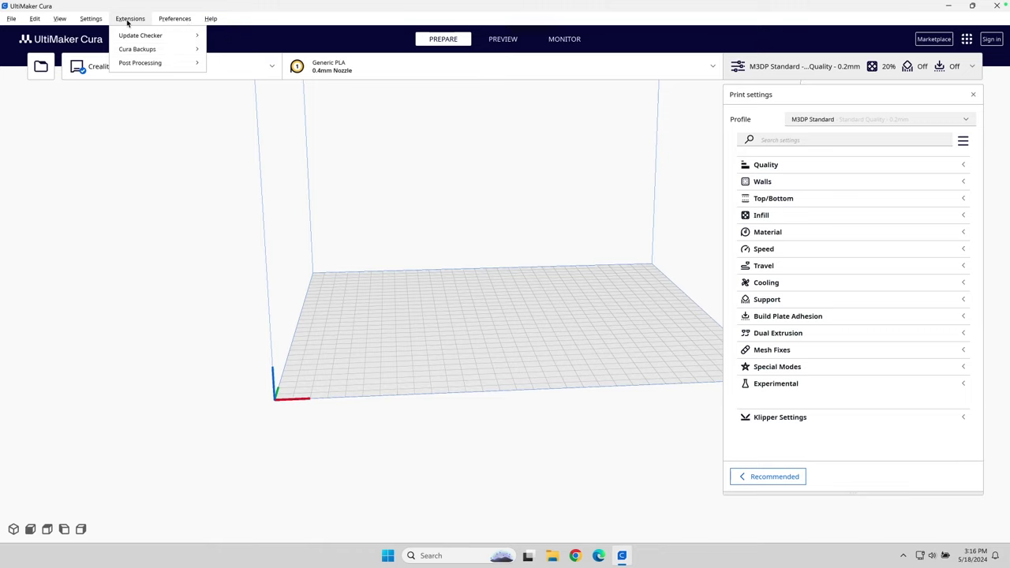
{"action": "mouse_move", "coordinate": [210, 18]}
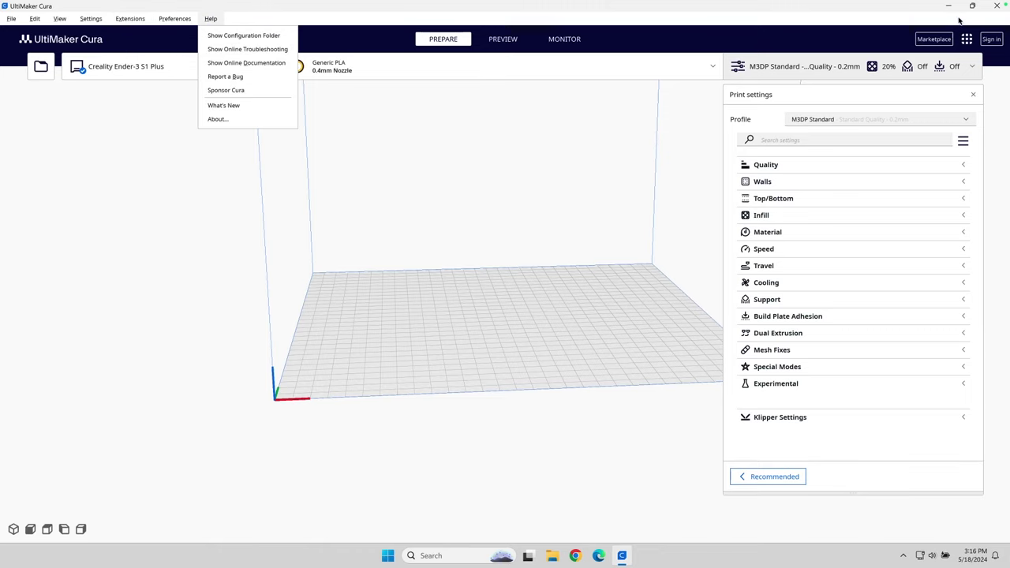
Step: Browse the list of installable plugins in the Marketplace and close it
{"action": "left_click", "coordinate": [935, 39]}
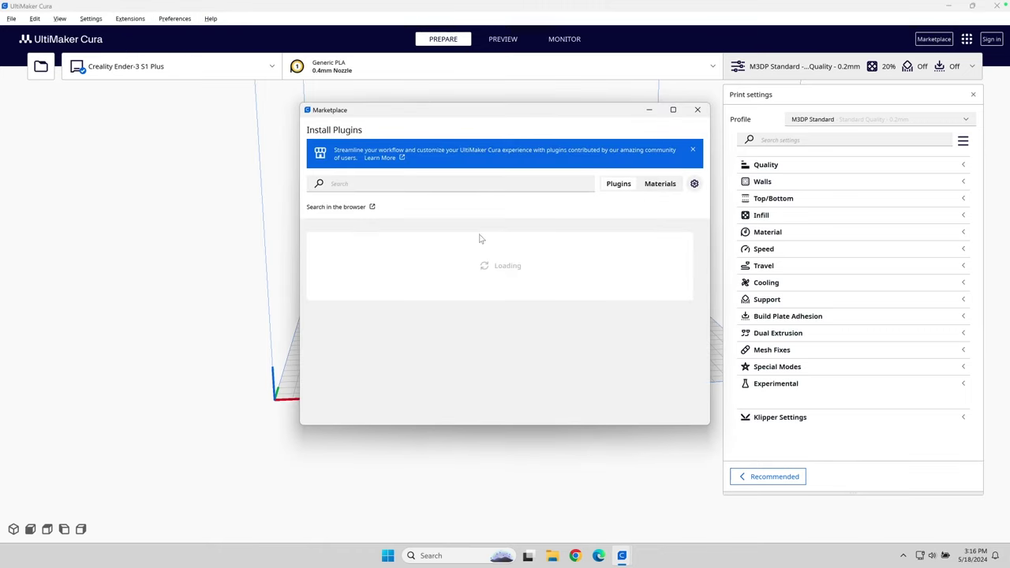
{"action": "mouse_move", "coordinate": [699, 237]}
{"action": "left_mouse_down"}
{"action": "mouse_move", "coordinate": [699, 405]}
{"action": "mouse_move", "coordinate": [688, 238]}
{"action": "left_mouse_up"}
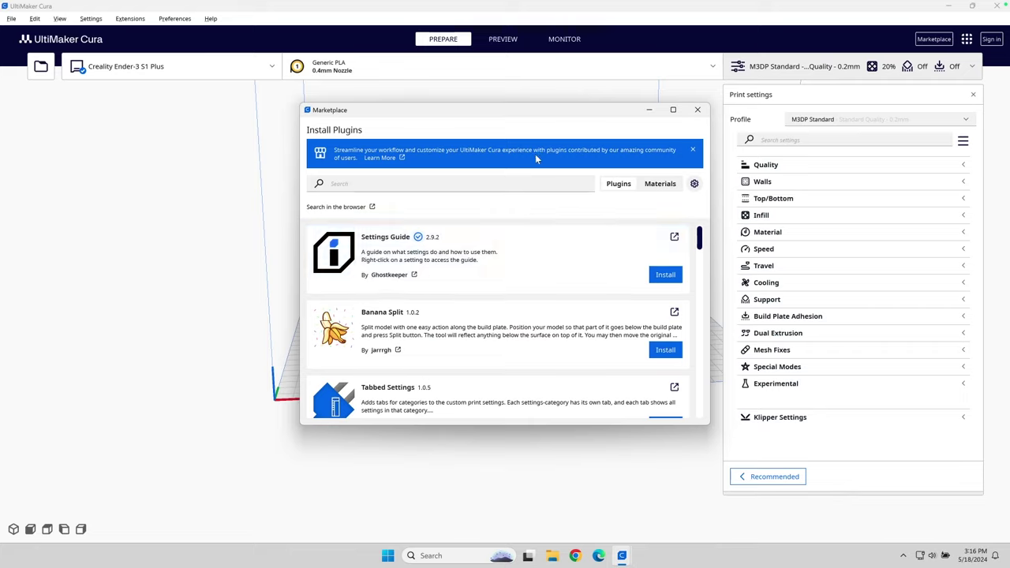
{"action": "left_click_drag", "start_coordinate": [699, 237], "coordinate": [712, 289]}
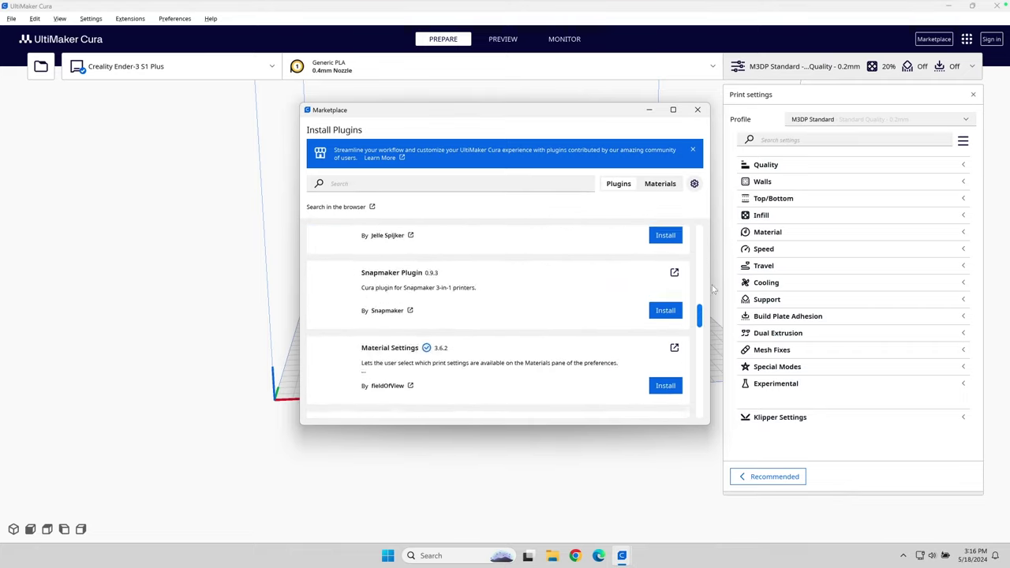
{"action": "left_click", "coordinate": [697, 109]}
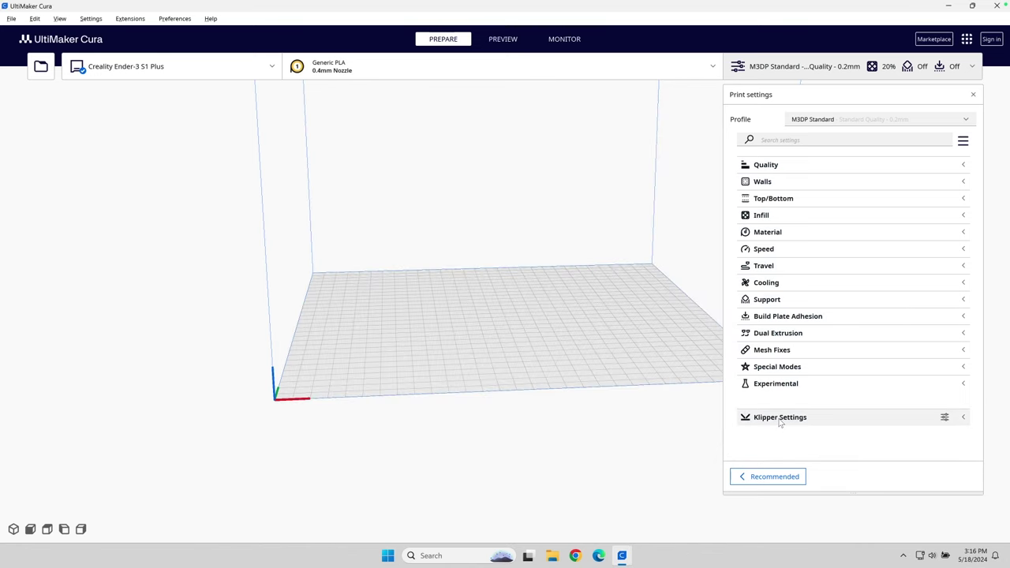
Step: Search the Marketplace plugins for klipper and open the web page of the Klipper Settings plugin
{"action": "left_click", "coordinate": [931, 40]}
{"action": "left_click", "coordinate": [411, 186]}
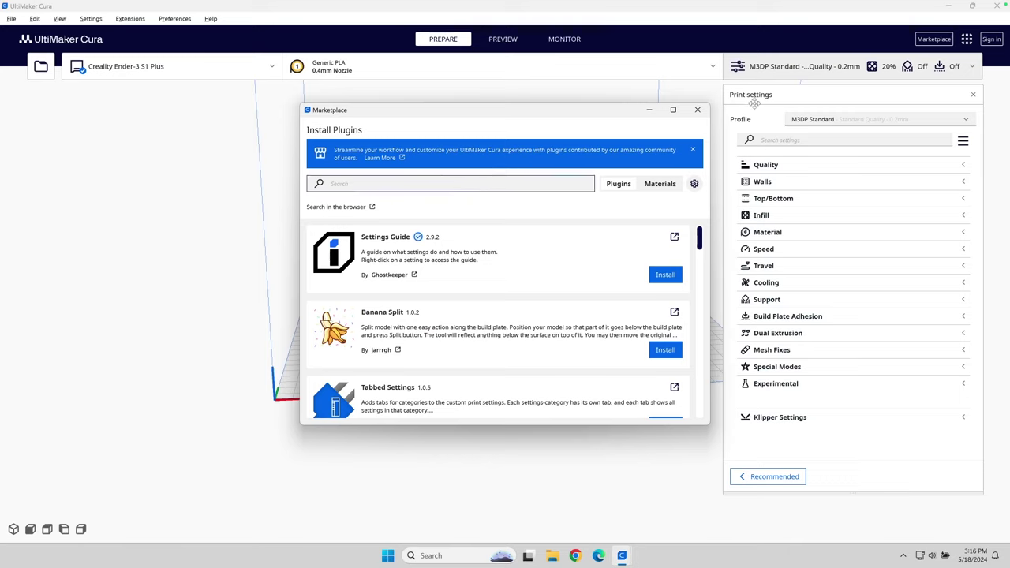
{"action": "type", "text": "klipper"}
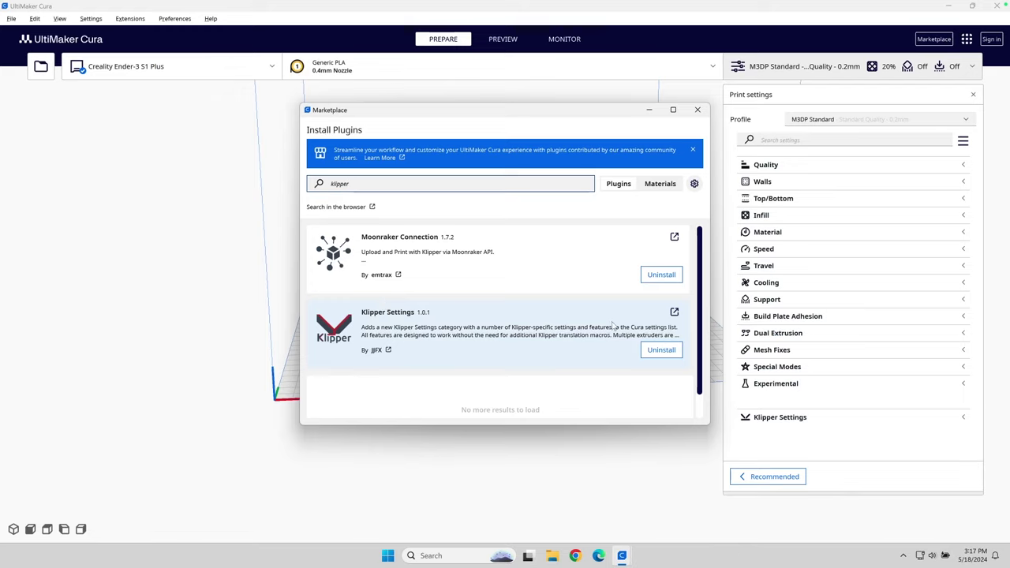
{"action": "left_click", "coordinate": [675, 313]}
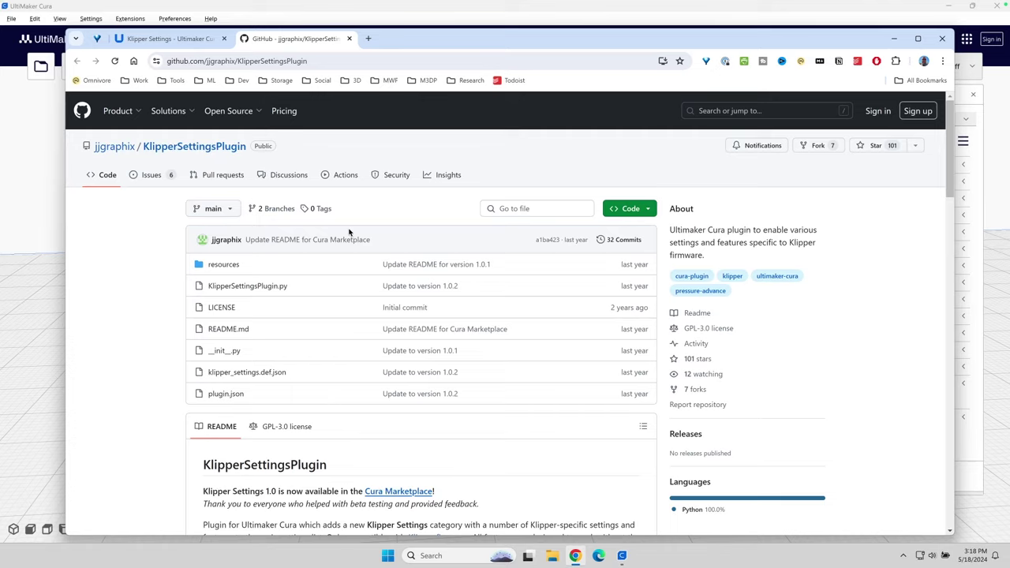
Step: Examine the KlipperSettingsPlugin README's feature overview, tuning tower preset example and installation notes, then return to Cura and close the Marketplace
{"action": "scroll", "coordinate": [340, 430], "scroll_direction": "down", "scroll_amount": 12}
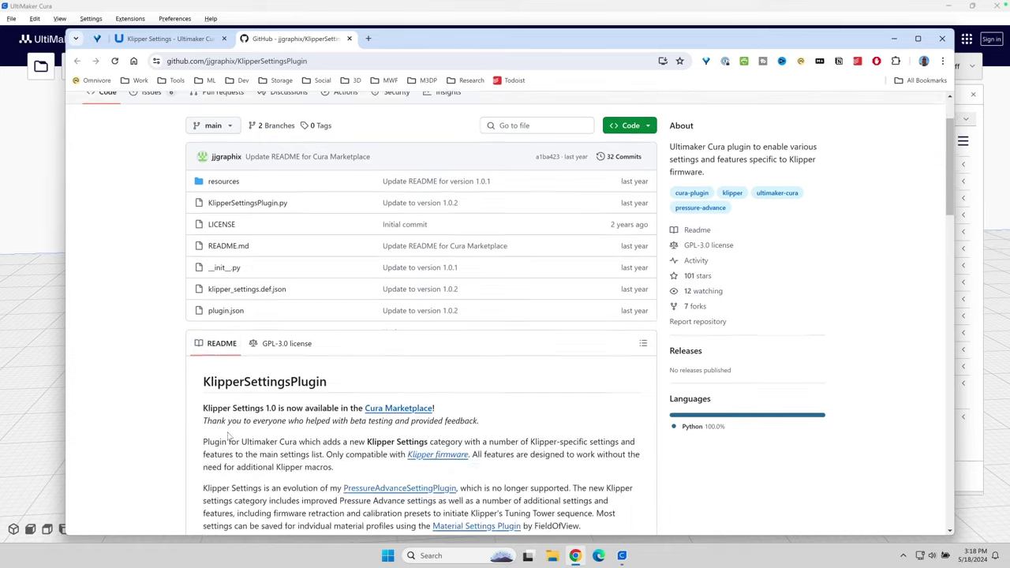
{"action": "scroll", "coordinate": [341, 430], "scroll_direction": "down", "scroll_amount": 4}
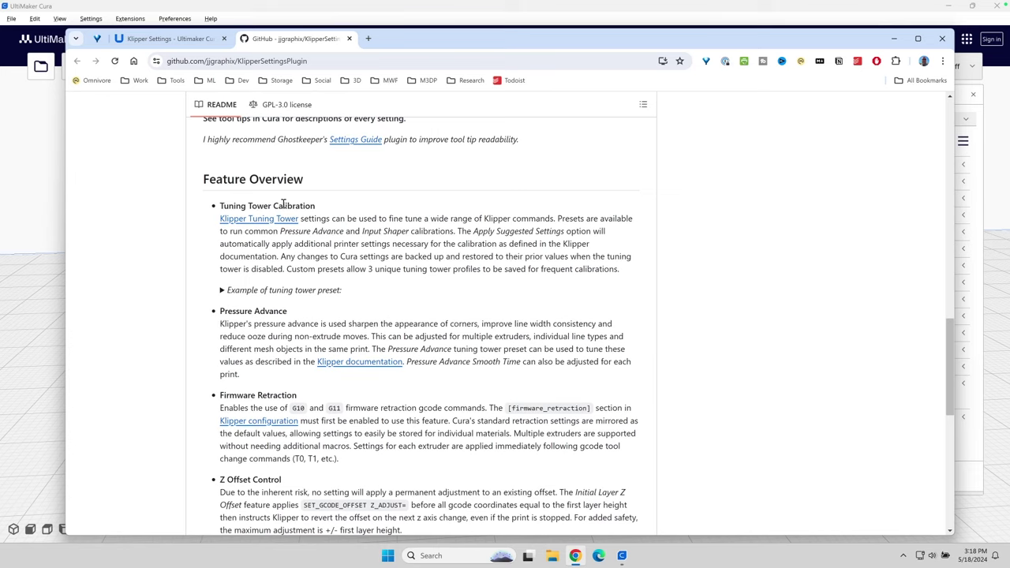
{"action": "left_click", "coordinate": [222, 291]}
{"action": "scroll", "coordinate": [343, 329], "scroll_direction": "down", "scroll_amount": 7}
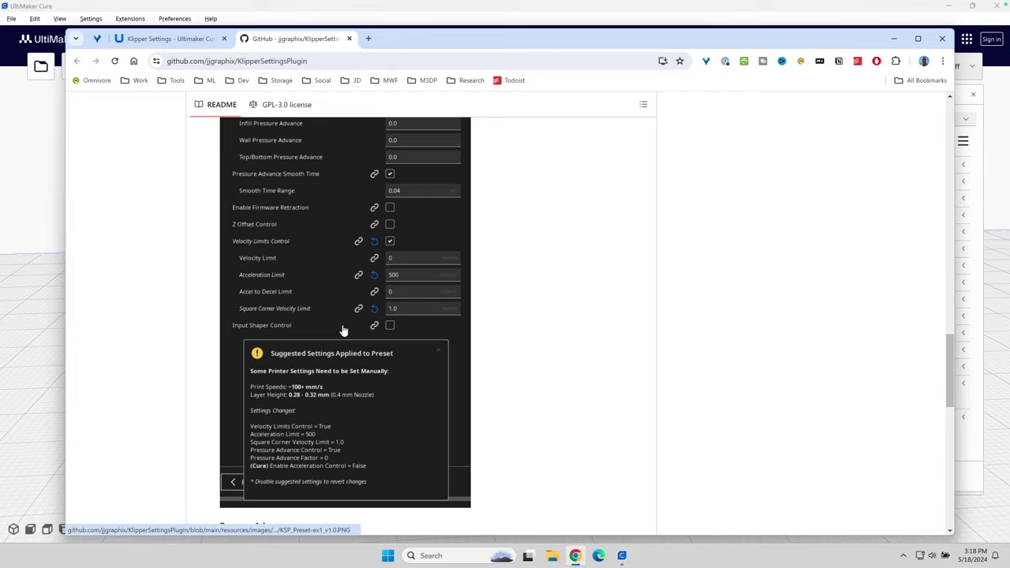
{"action": "scroll", "coordinate": [343, 330], "scroll_direction": "down", "scroll_amount": 6}
{"action": "scroll", "coordinate": [312, 339], "scroll_direction": "up", "scroll_amount": 3}
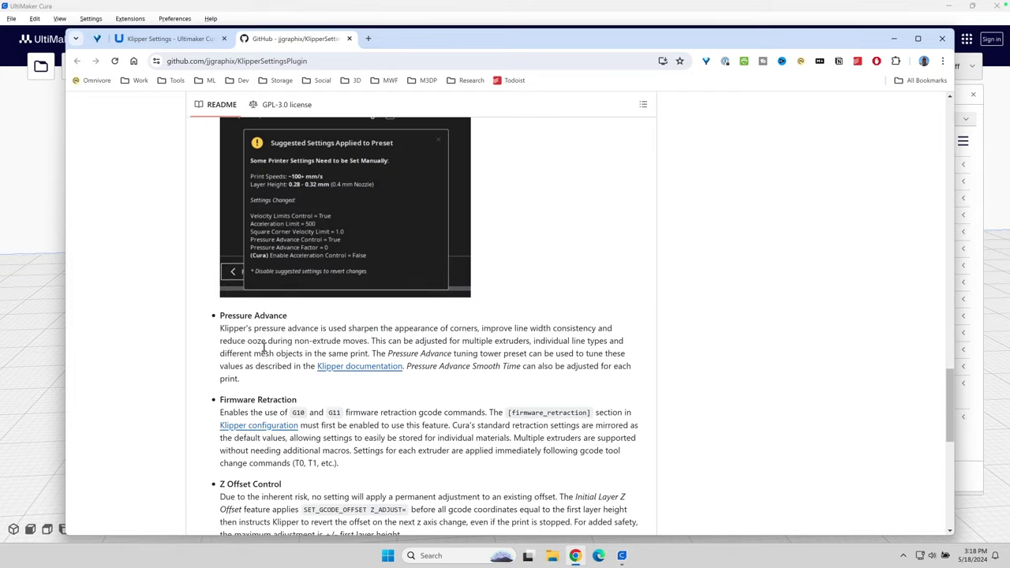
{"action": "scroll", "coordinate": [252, 331], "scroll_direction": "down", "scroll_amount": 1}
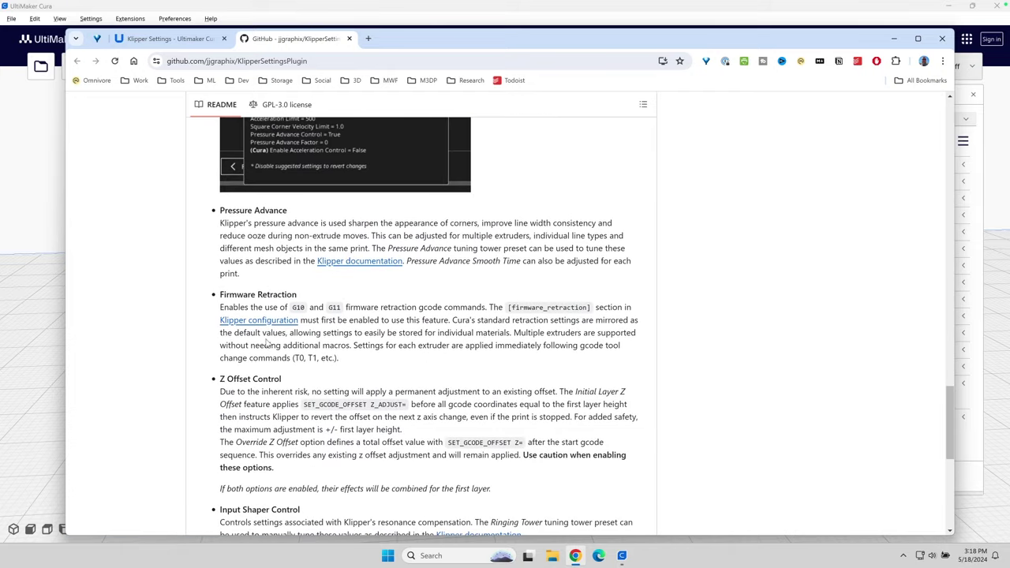
{"action": "scroll", "coordinate": [238, 299], "scroll_direction": "down", "scroll_amount": 1}
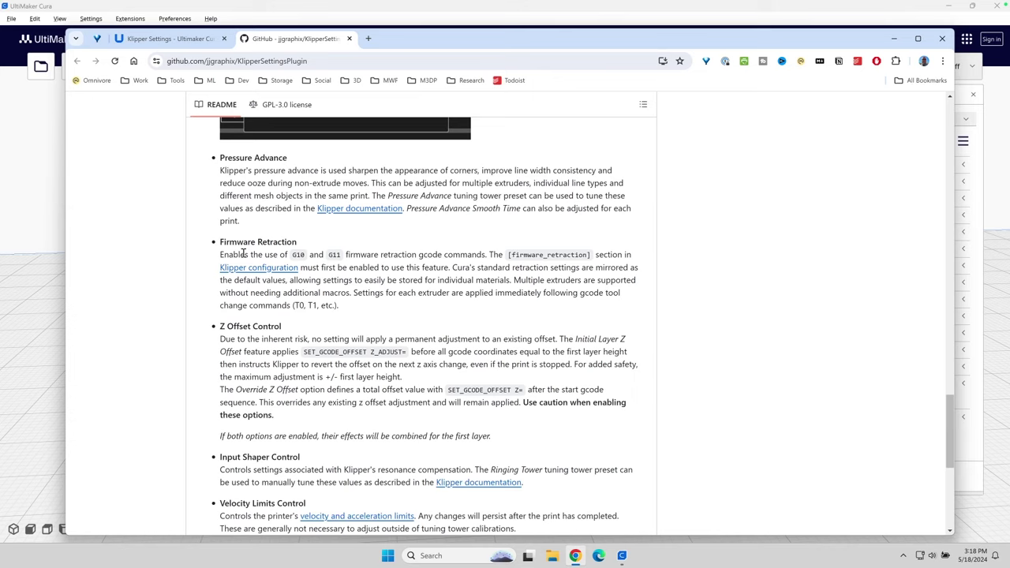
{"action": "scroll", "coordinate": [261, 267], "scroll_direction": "down", "scroll_amount": 3}
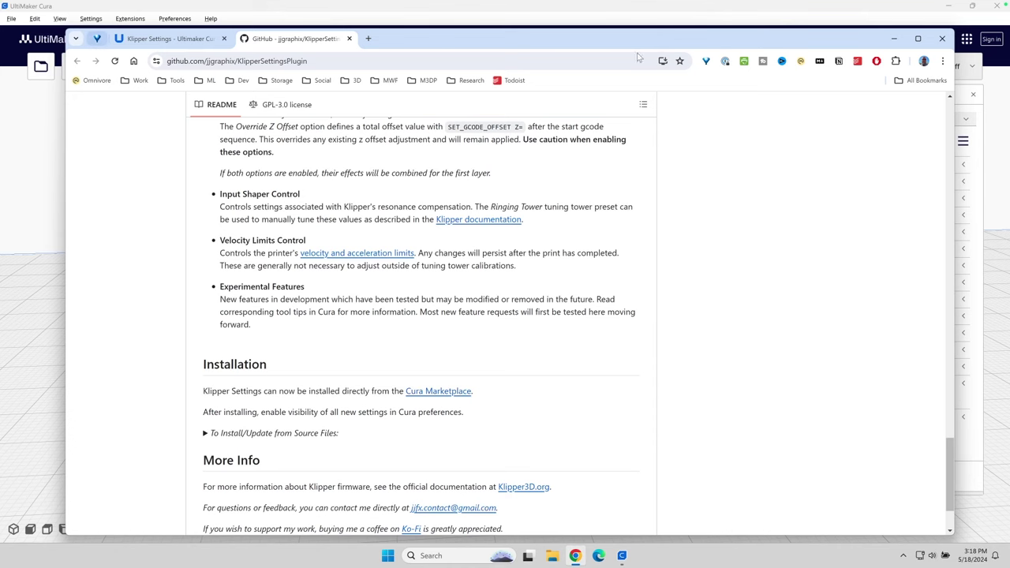
{"action": "left_click", "coordinate": [897, 38]}
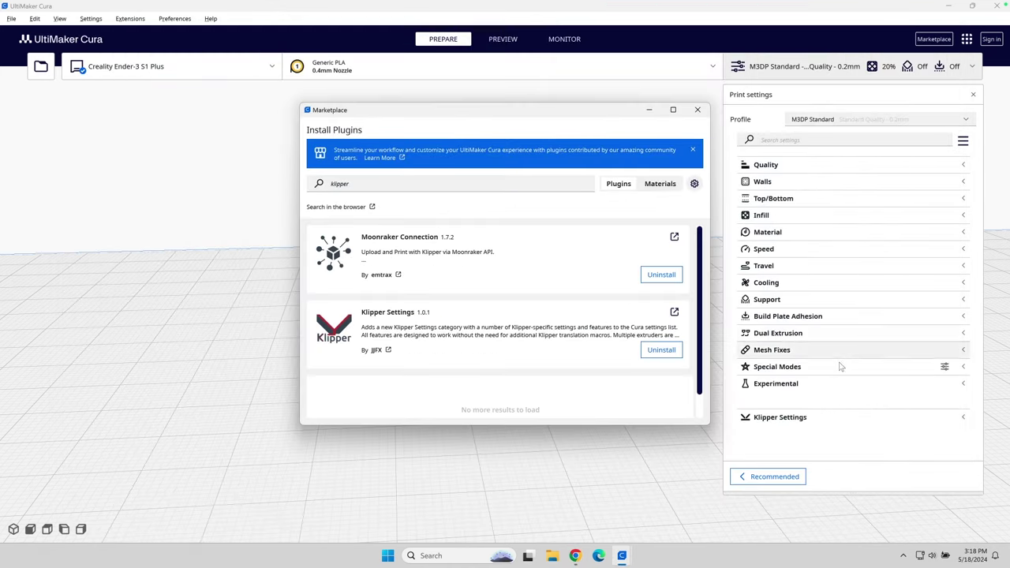
{"action": "left_click", "coordinate": [697, 110]}
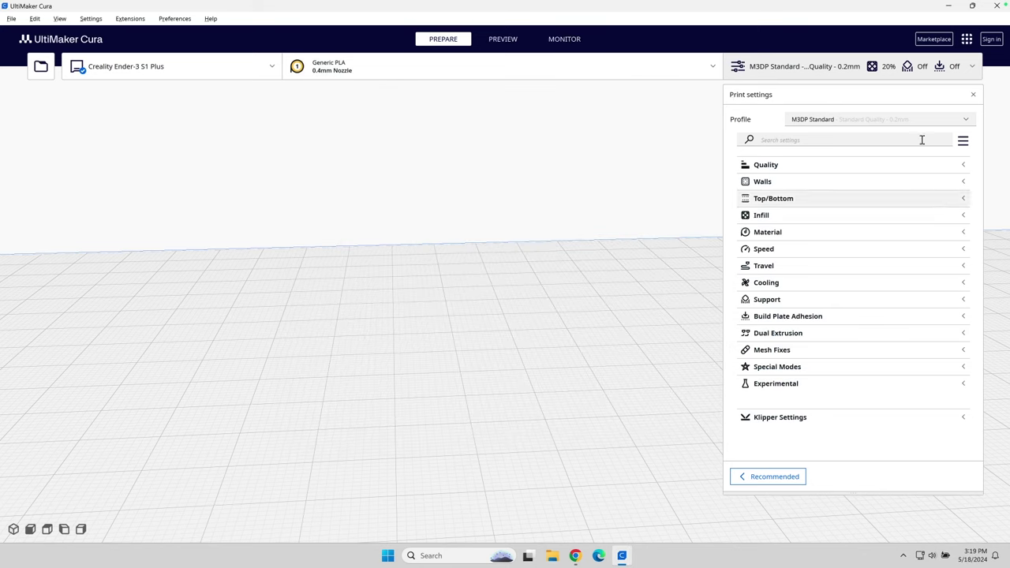
Step: Check which setting visibility level is active and expand the Klipper Settings category to view its options
{"action": "left_click", "coordinate": [963, 142]}
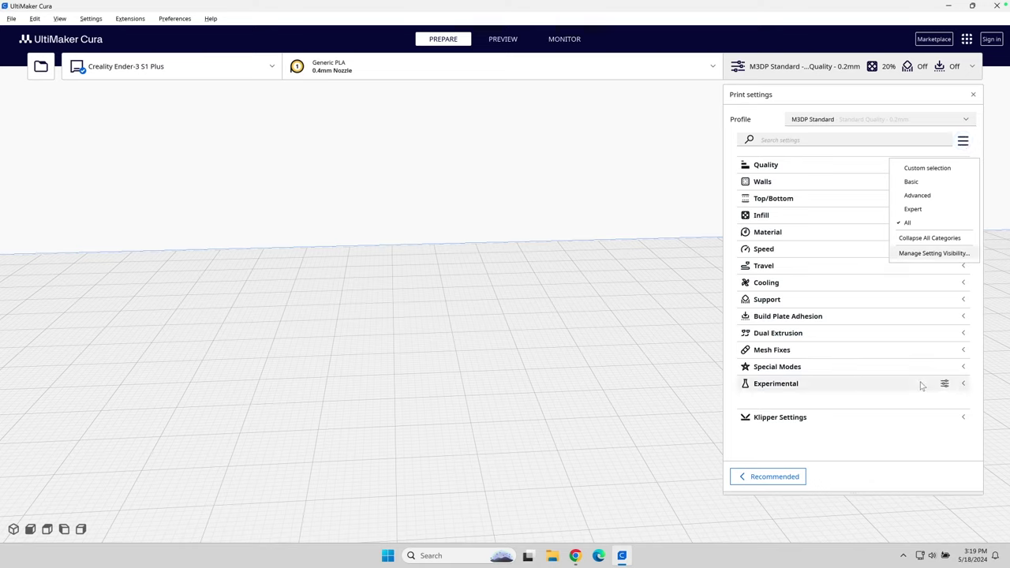
{"action": "left_click", "coordinate": [892, 447]}
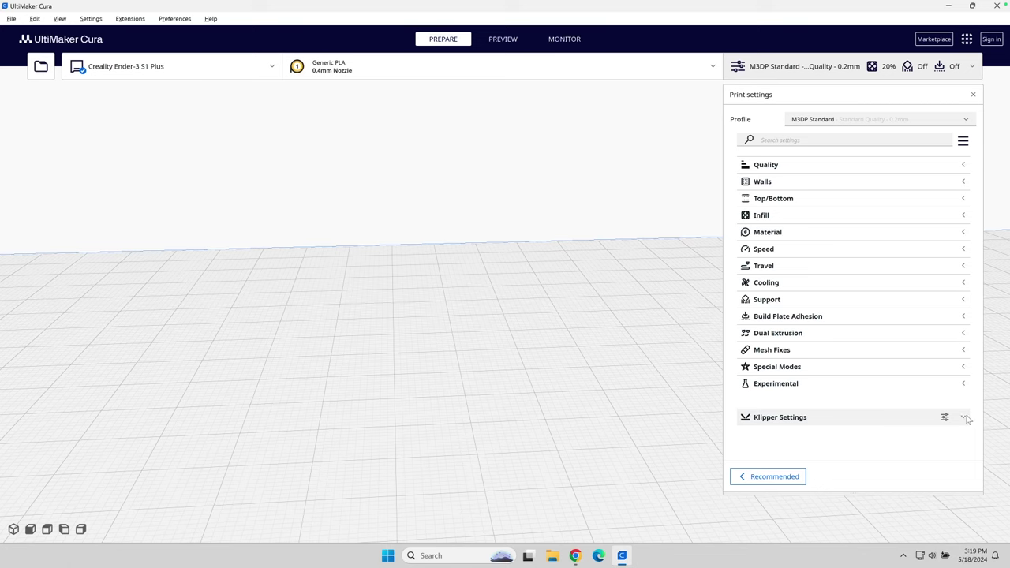
{"action": "left_click", "coordinate": [964, 418]}
{"action": "scroll", "coordinate": [927, 363], "scroll_direction": "down", "scroll_amount": 3}
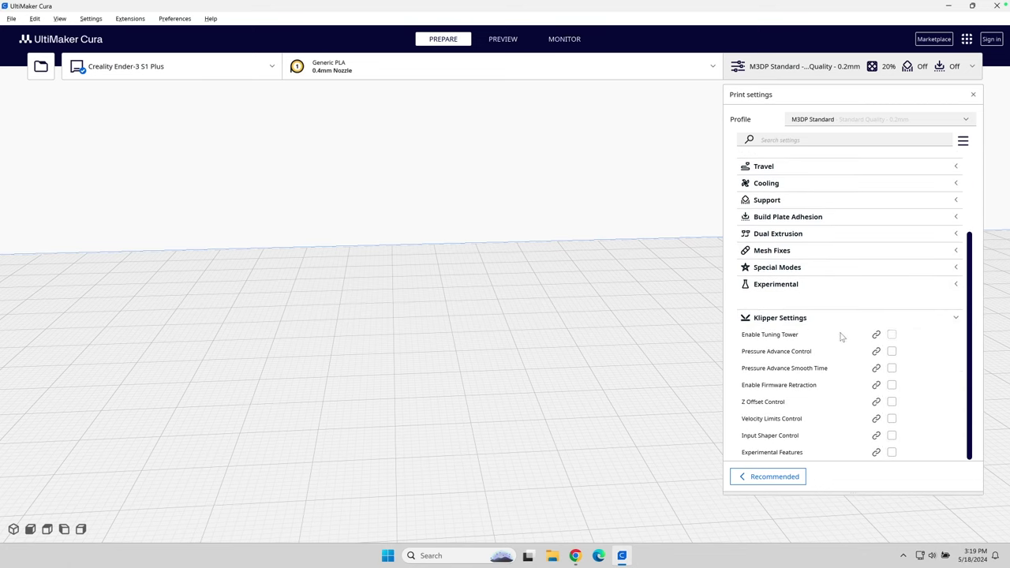
{"action": "mouse_move", "coordinate": [752, 341]}
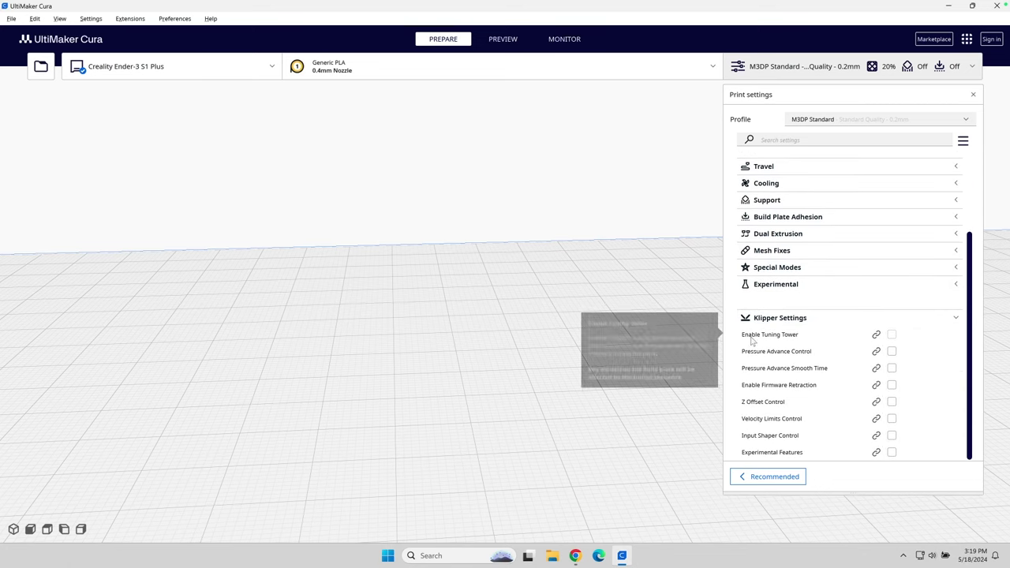
Step: Temporarily enable Tuning Tower to look through its presets and the Tuning Tower Method options, keeping Factor, and switch it off again
{"action": "left_click", "coordinate": [893, 336]}
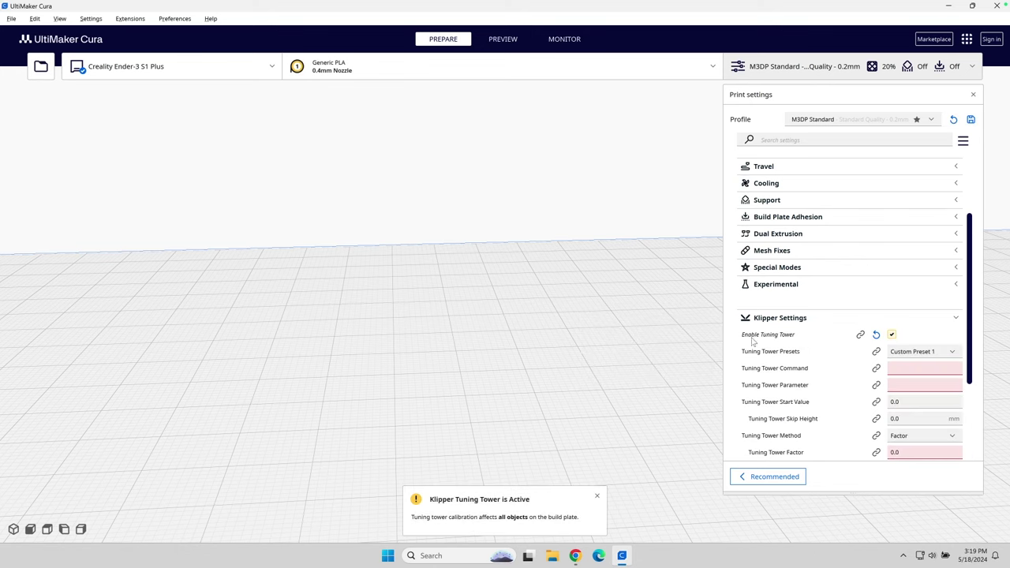
{"action": "left_click", "coordinate": [953, 352]}
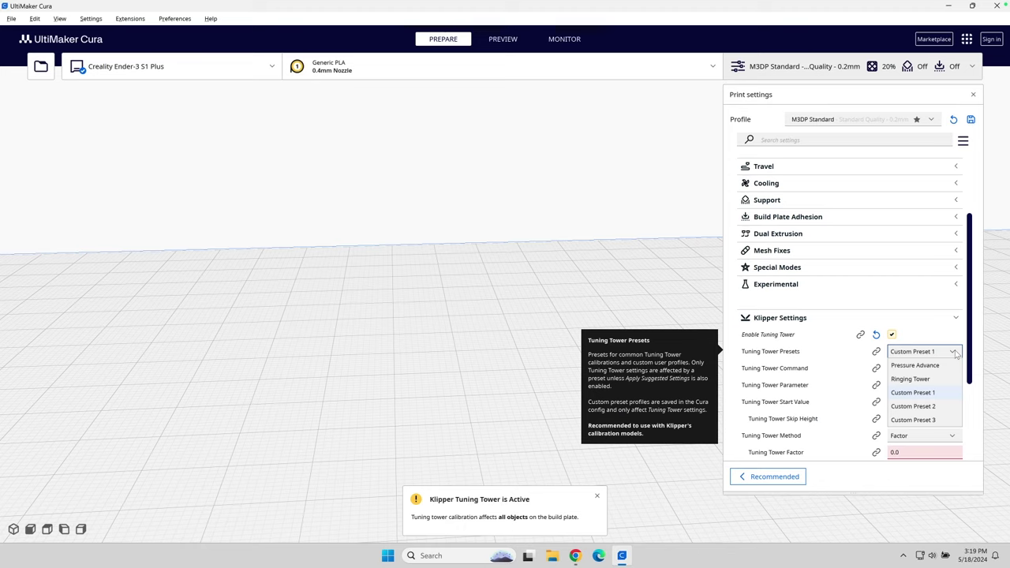
{"action": "left_click_drag", "start_coordinate": [971, 310], "coordinate": [968, 345]}
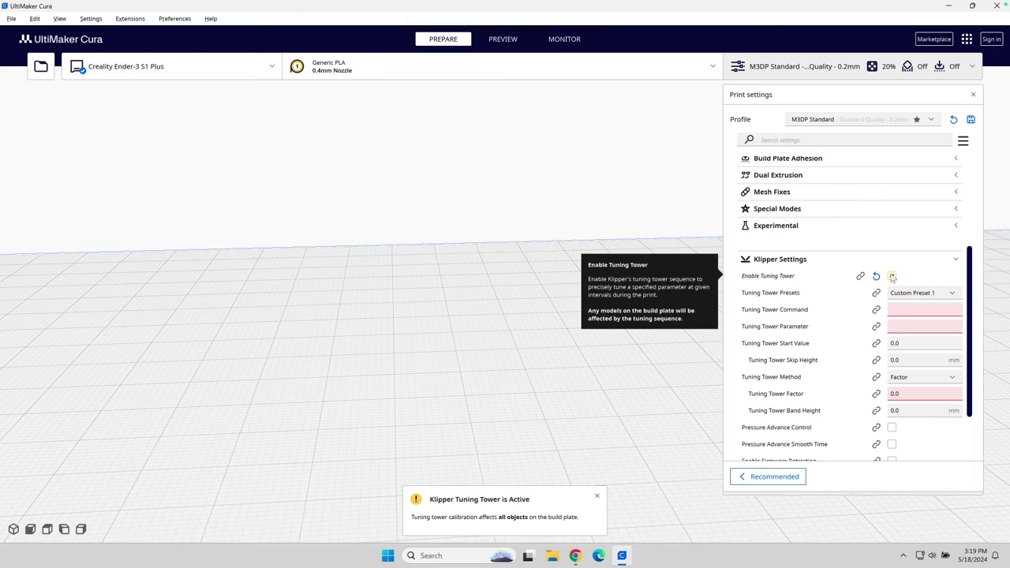
{"action": "left_click", "coordinate": [952, 377]}
{"action": "left_click", "coordinate": [907, 390]}
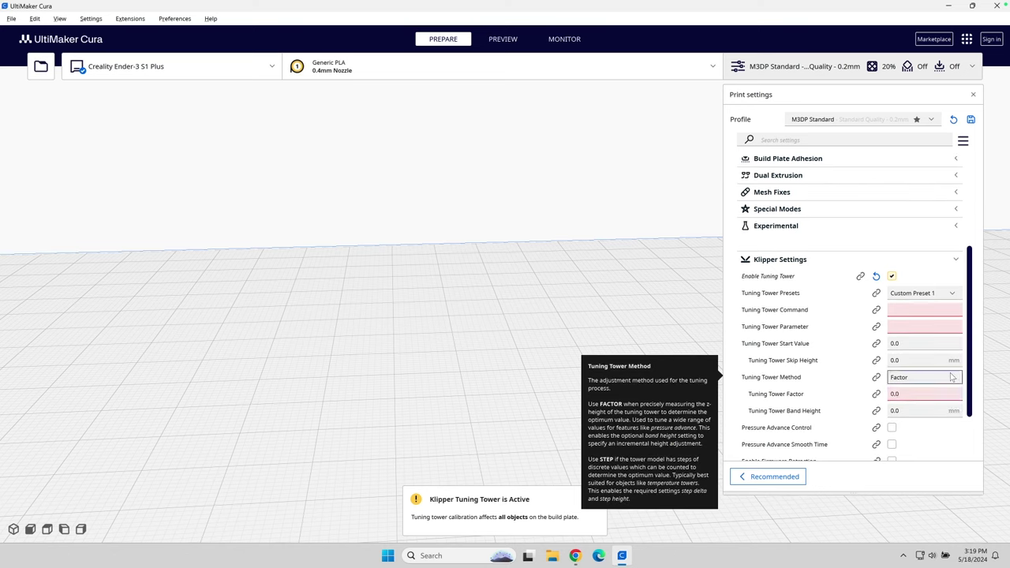
{"action": "left_click", "coordinate": [892, 275]}
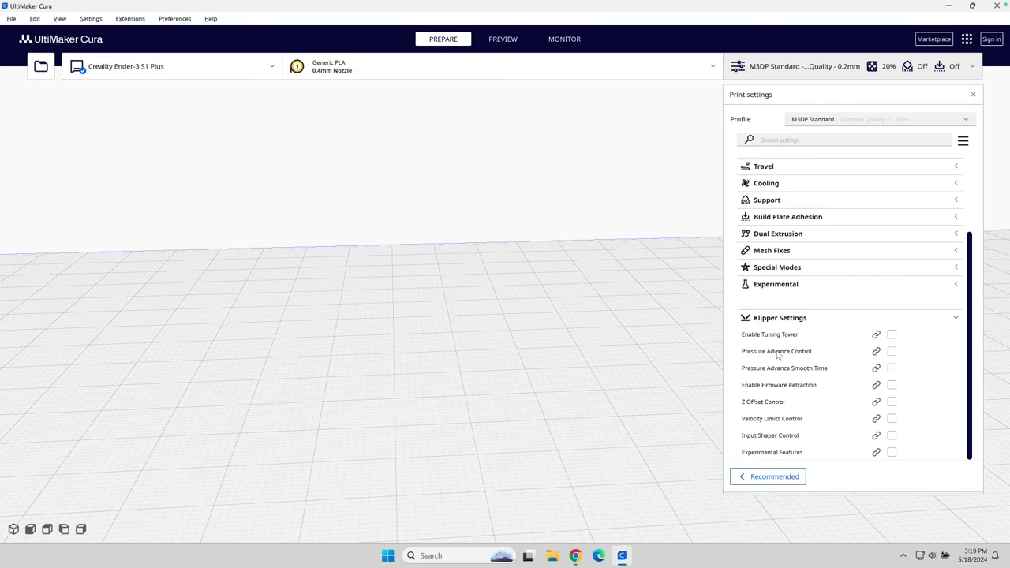
Step: Temporarily enable Pressure Advance Control to review its factor fields for each line type, and switch it off again
{"action": "mouse_move", "coordinate": [802, 354]}
{"action": "left_click", "coordinate": [892, 351]}
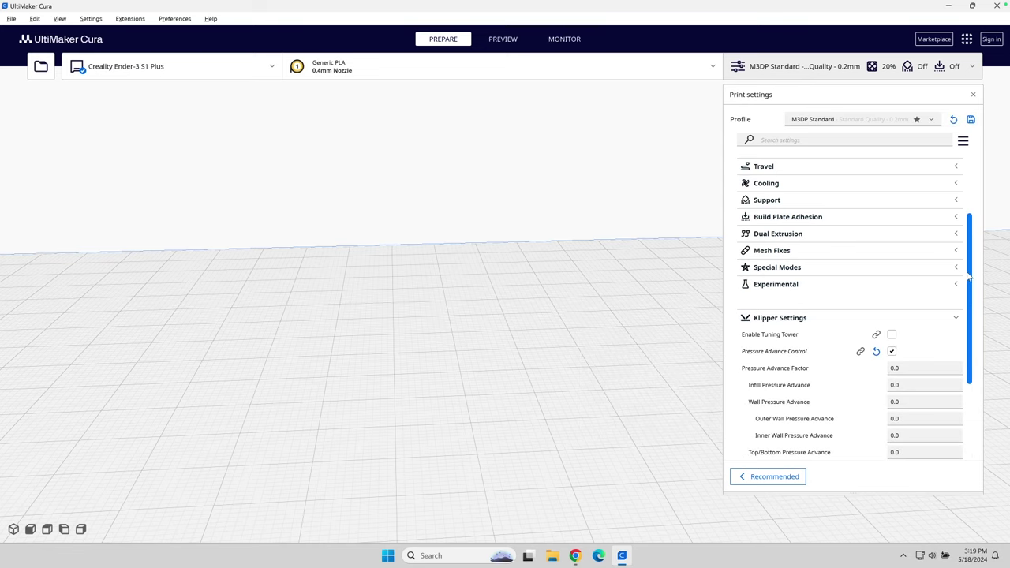
{"action": "scroll", "coordinate": [789, 316], "scroll_direction": "down", "scroll_amount": 5}
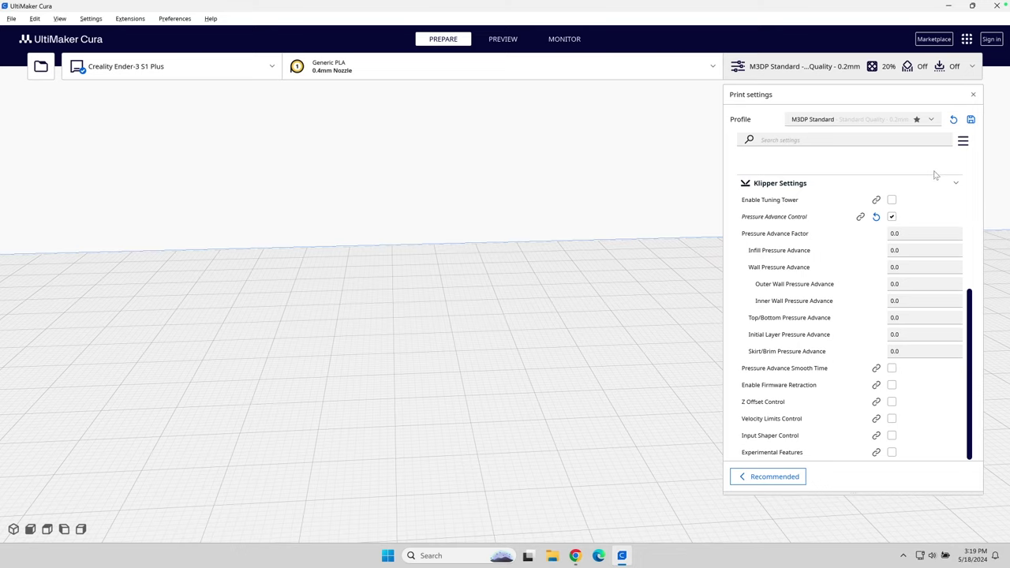
{"action": "left_click", "coordinate": [892, 216]}
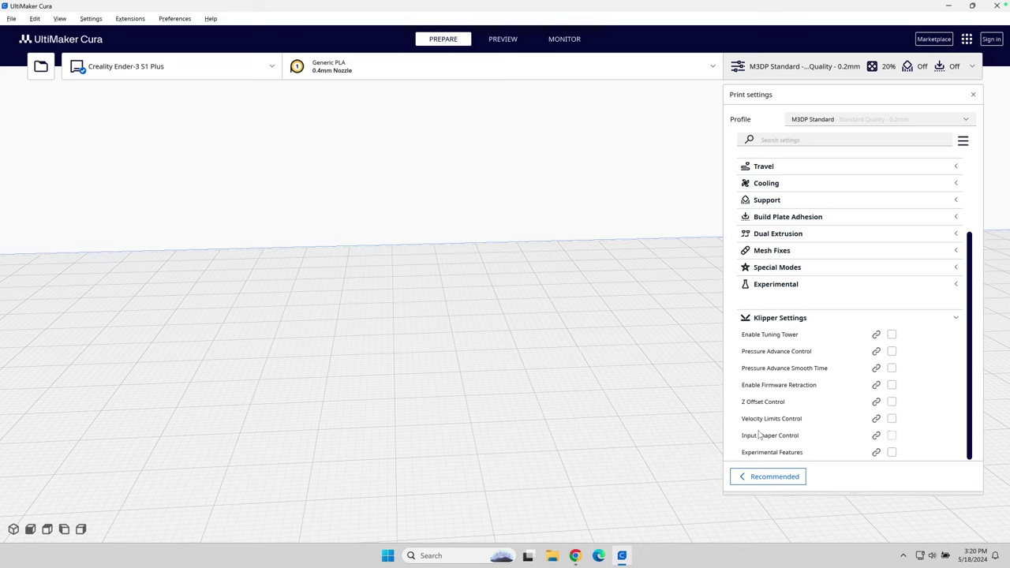
Step: Temporarily enable Z Offset Control to view its override and initial layer offset options, and switch it off again
{"action": "left_click", "coordinate": [890, 402]}
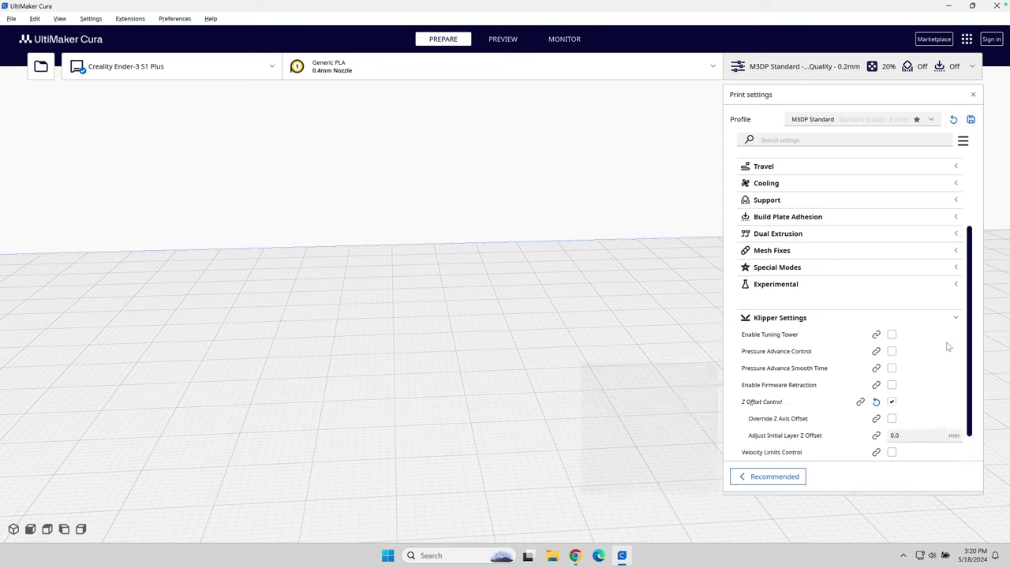
{"action": "scroll", "coordinate": [947, 346], "scroll_direction": "down", "scroll_amount": 2}
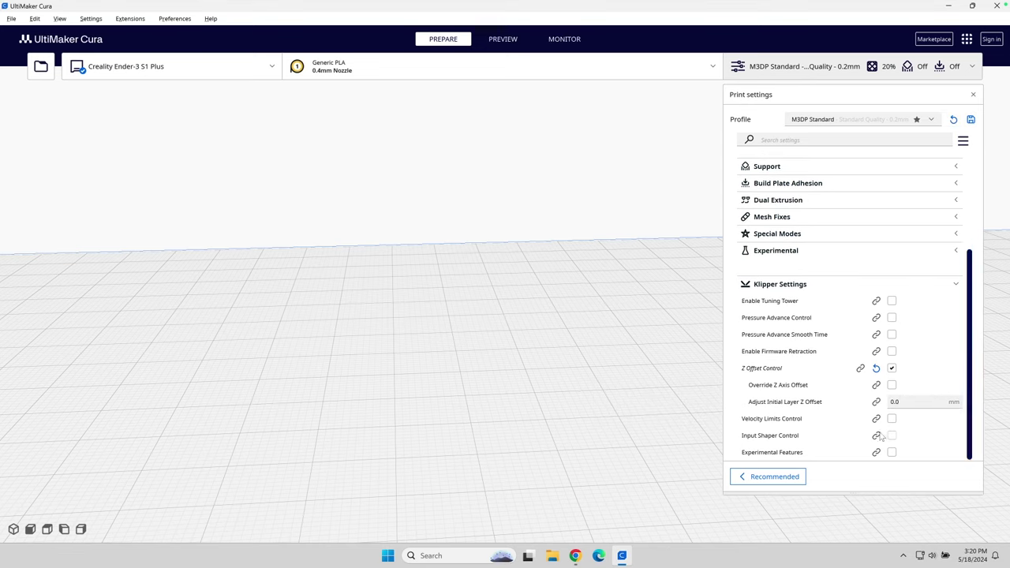
{"action": "left_click", "coordinate": [891, 369]}
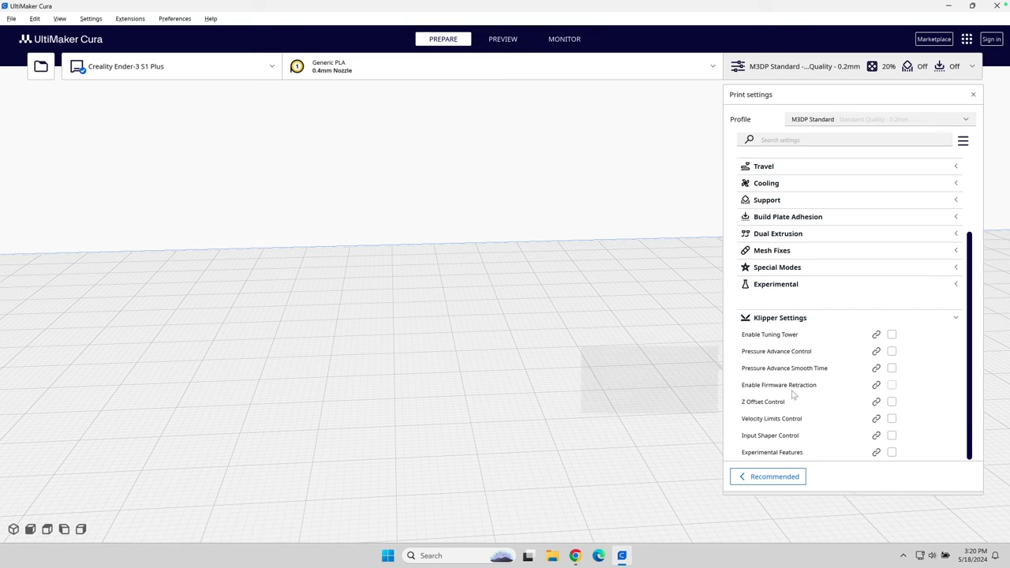
Step: Temporarily enable Velocity Limits Control to review its velocity, acceleration and square corner velocity limits, and switch it off again
{"action": "left_click", "coordinate": [890, 419]}
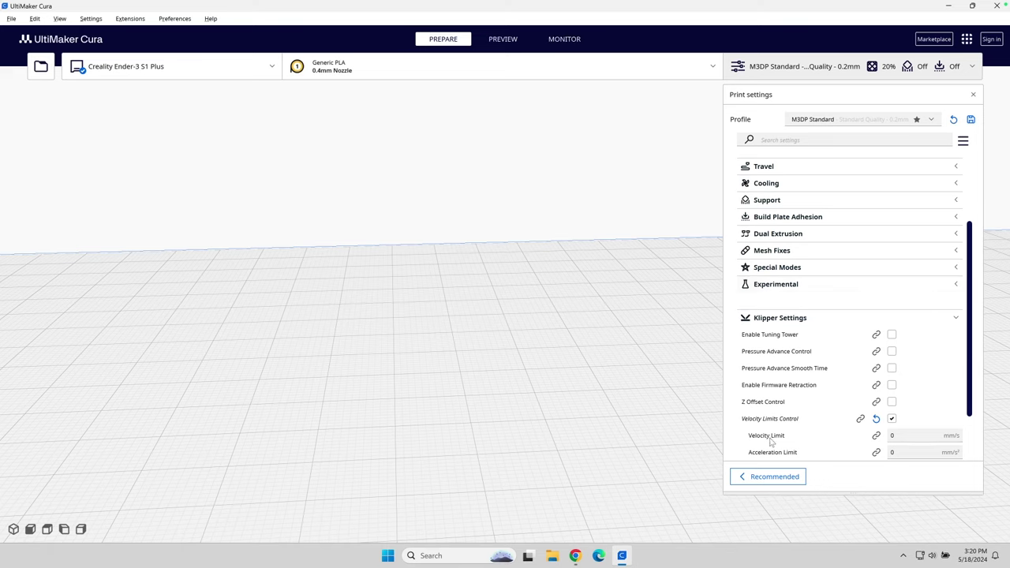
{"action": "left_click_drag", "start_coordinate": [970, 289], "coordinate": [970, 338]}
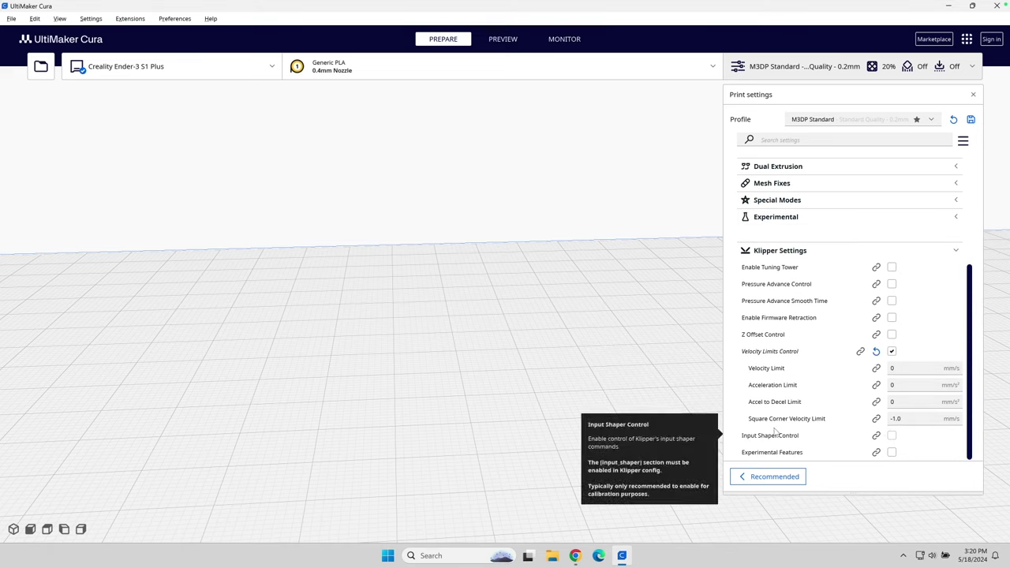
{"action": "mouse_move", "coordinate": [830, 425]}
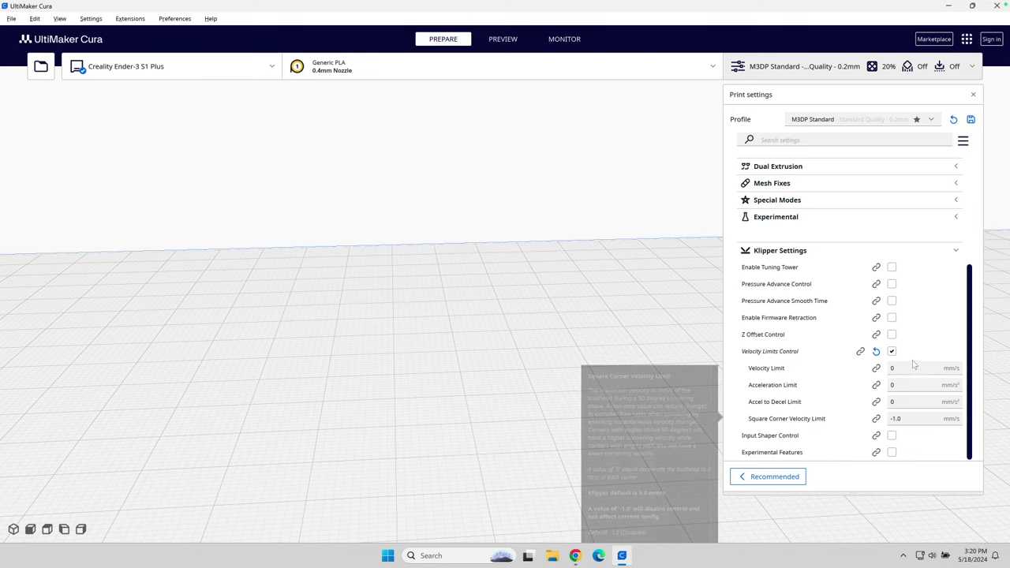
{"action": "left_click", "coordinate": [891, 351]}
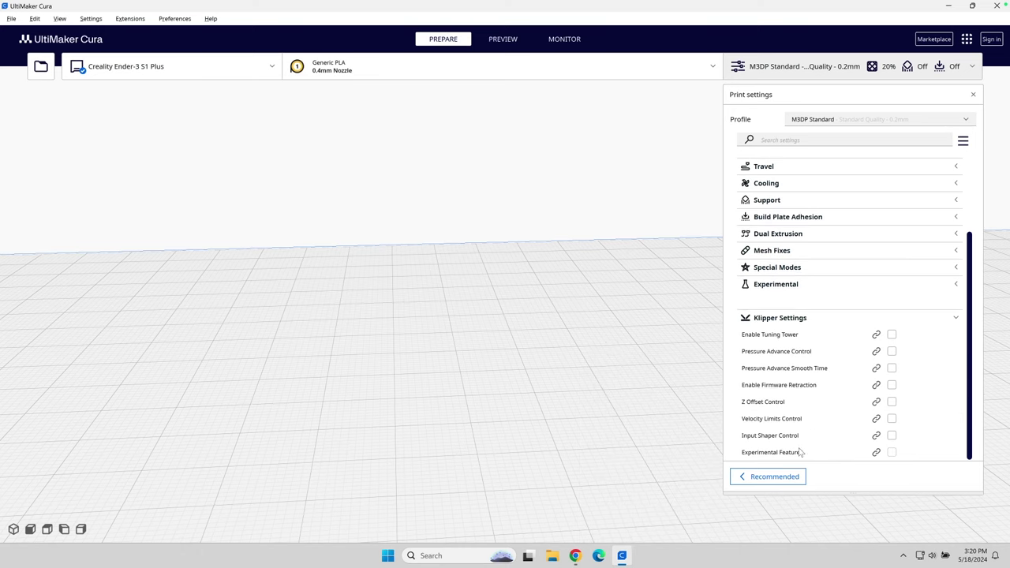
Step: Temporarily enable Input Shaper Control to review its frequency, shaper type and damping ratio fields, and switch it off again
{"action": "left_click", "coordinate": [891, 436]}
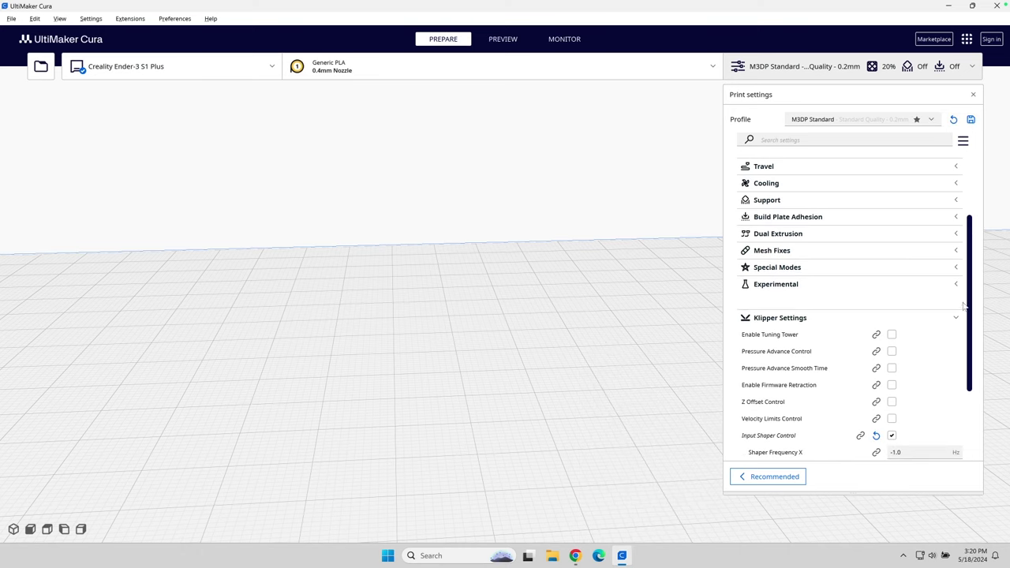
{"action": "scroll", "coordinate": [962, 395], "scroll_direction": "down", "scroll_amount": 3}
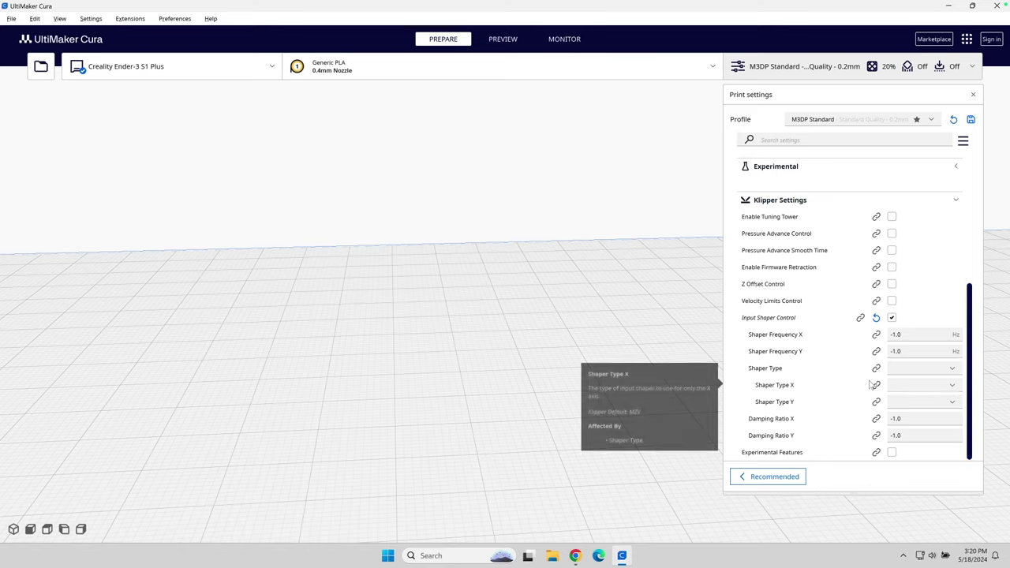
{"action": "left_click", "coordinate": [891, 318]}
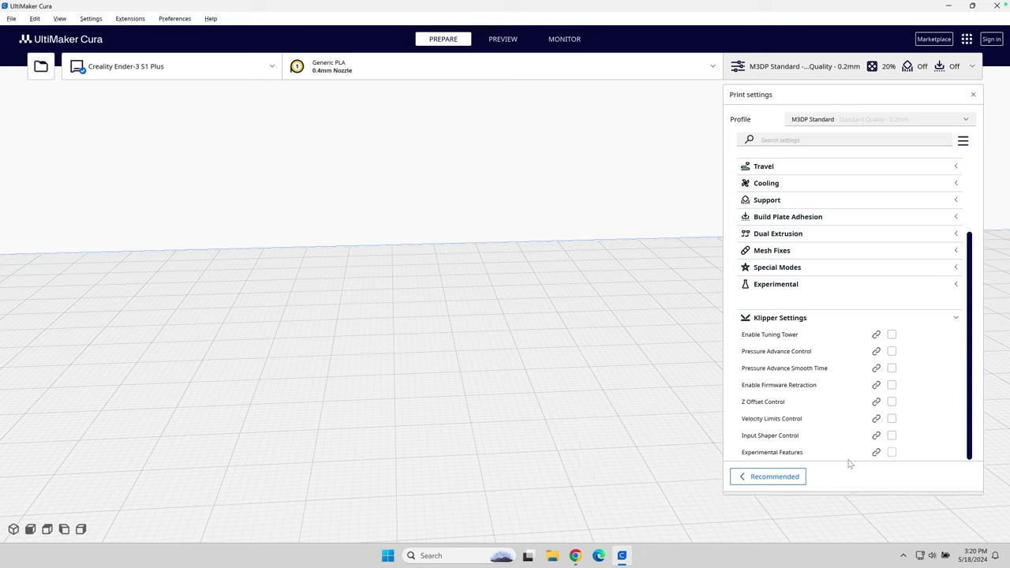
Step: Temporarily enable Experimental Features to examine the bed mesh calibration and UI preheating options, and switch them off again
{"action": "left_click", "coordinate": [891, 453]}
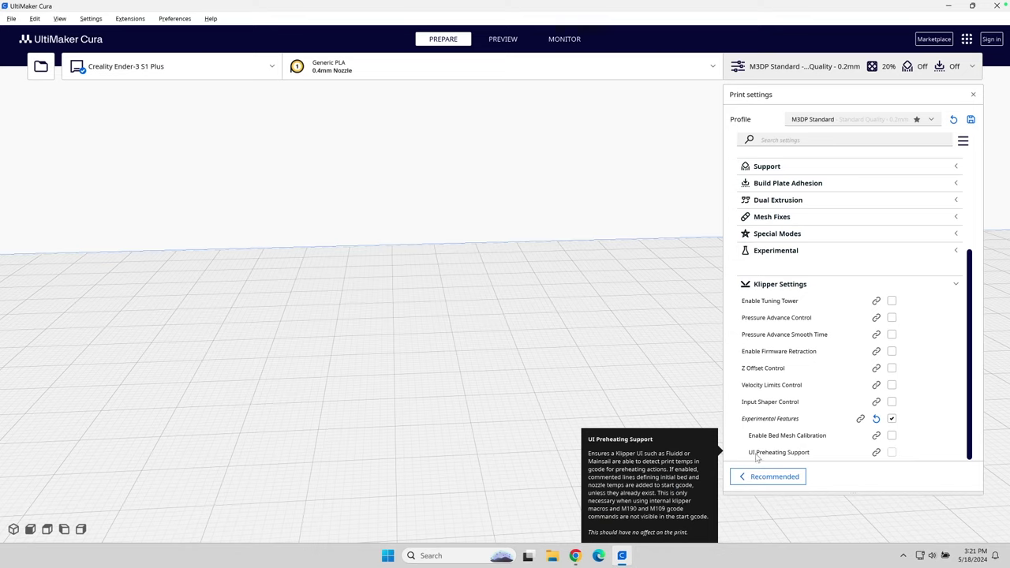
{"action": "left_click", "coordinate": [892, 418]}
{"action": "scroll", "coordinate": [975, 384], "scroll_direction": "up", "scroll_amount": 3}
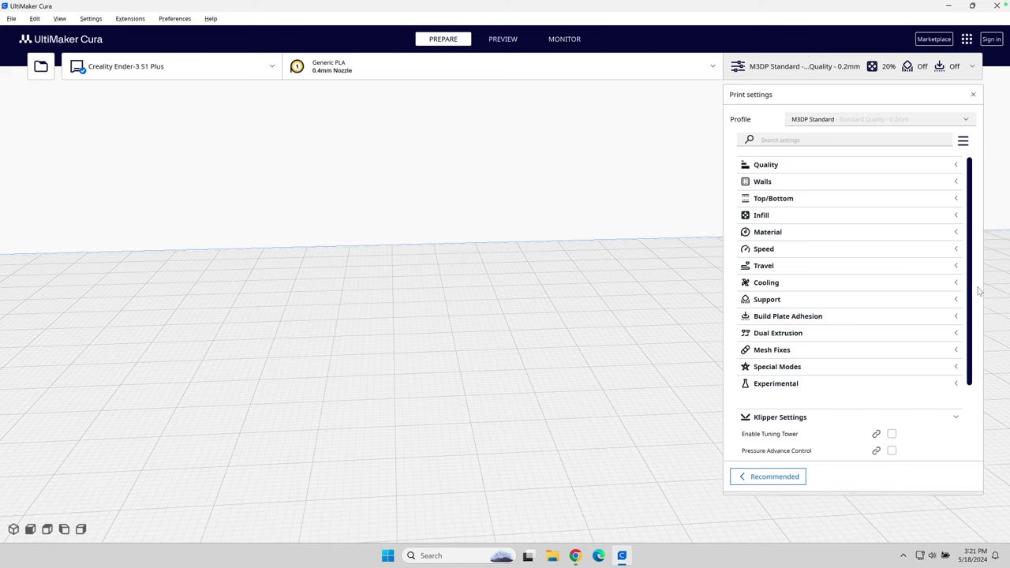
Step: Read the descriptions of Pressure Advance Control and Pressure Advance Smooth Time in the Klipper Settings category
{"action": "scroll", "coordinate": [974, 292], "scroll_direction": "down", "scroll_amount": 3}
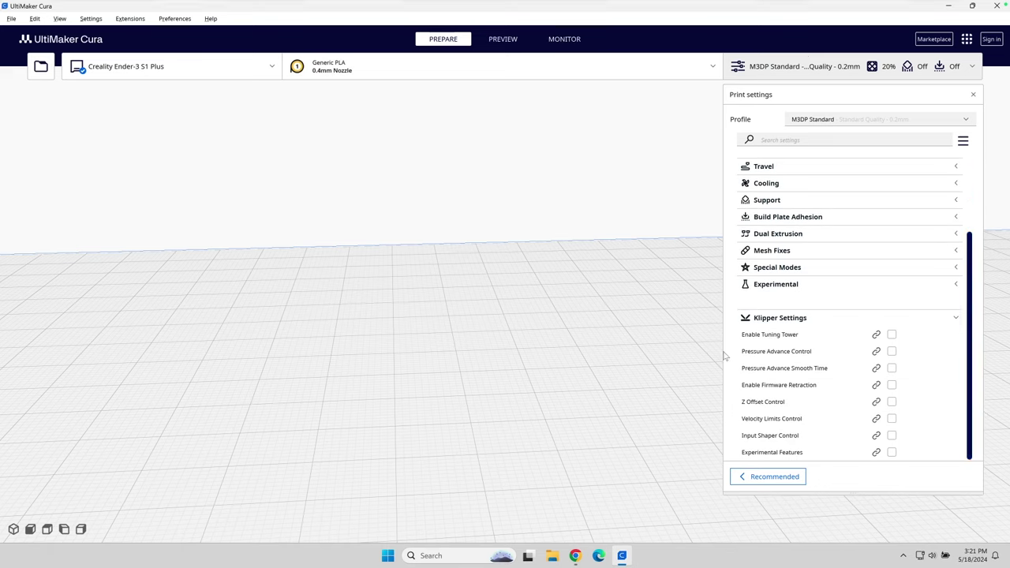
{"action": "mouse_move", "coordinate": [763, 361]}
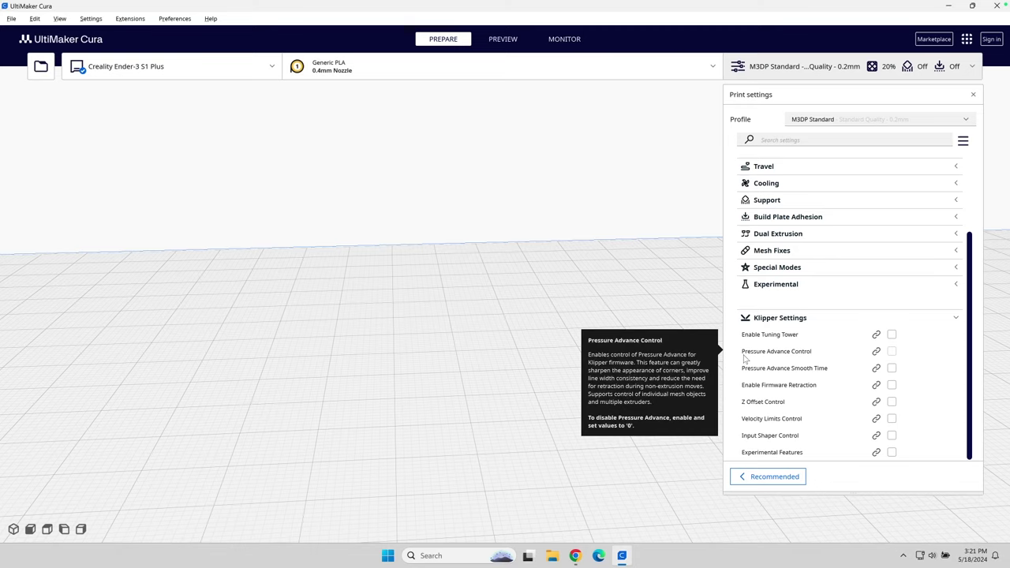
{"action": "mouse_move", "coordinate": [834, 368]}
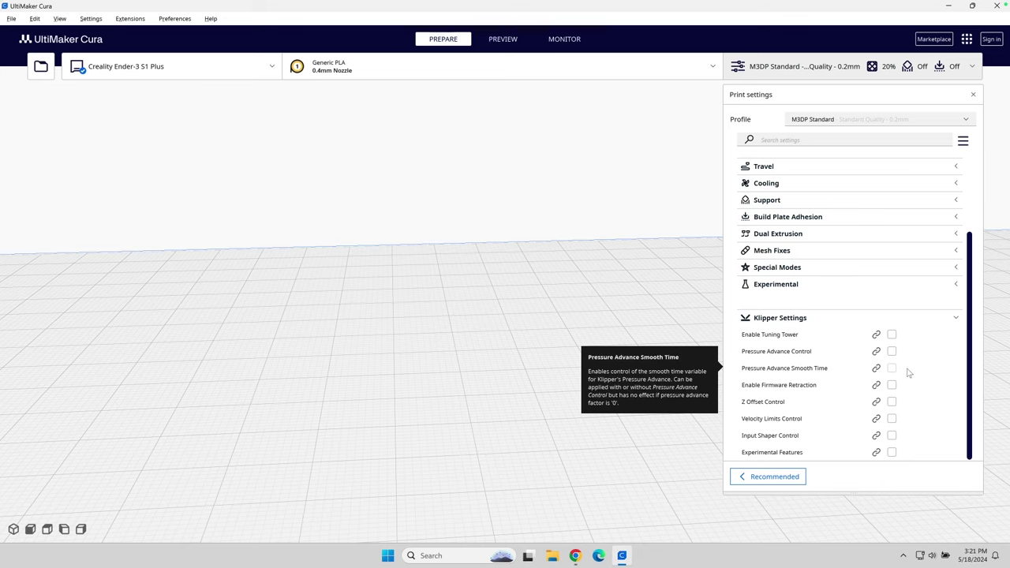